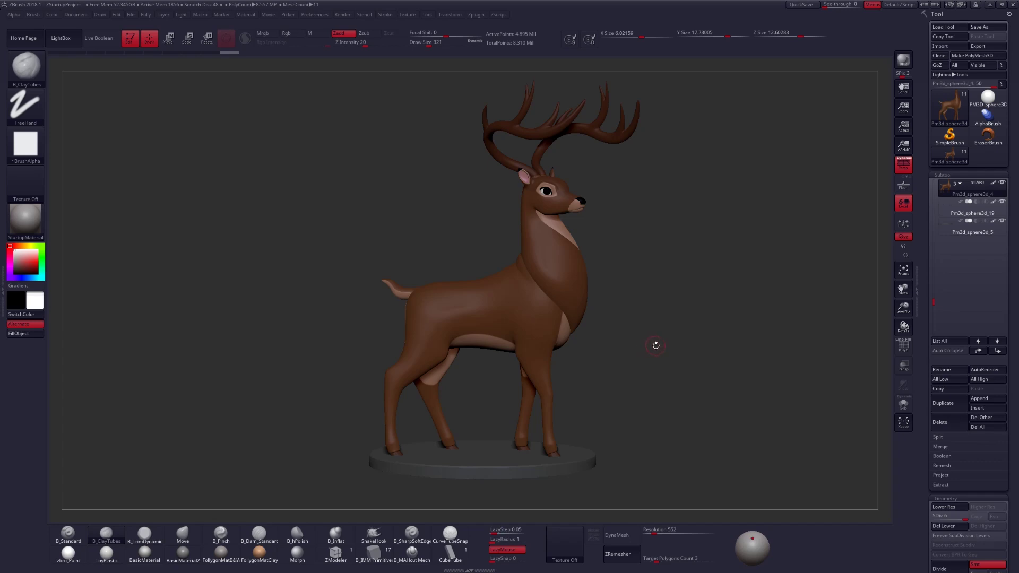
# Step: Paint a freehand mask stroke along the deer's flank with MaskPen, unmask part of it, and clear the mask
pyautogui.moveTo(656, 346)
pyautogui.mouseDown()
pyautogui.moveTo(628, 348)
pyautogui.moveTo(641, 344)
pyautogui.moveTo(641, 293)
pyautogui.mouseUp()
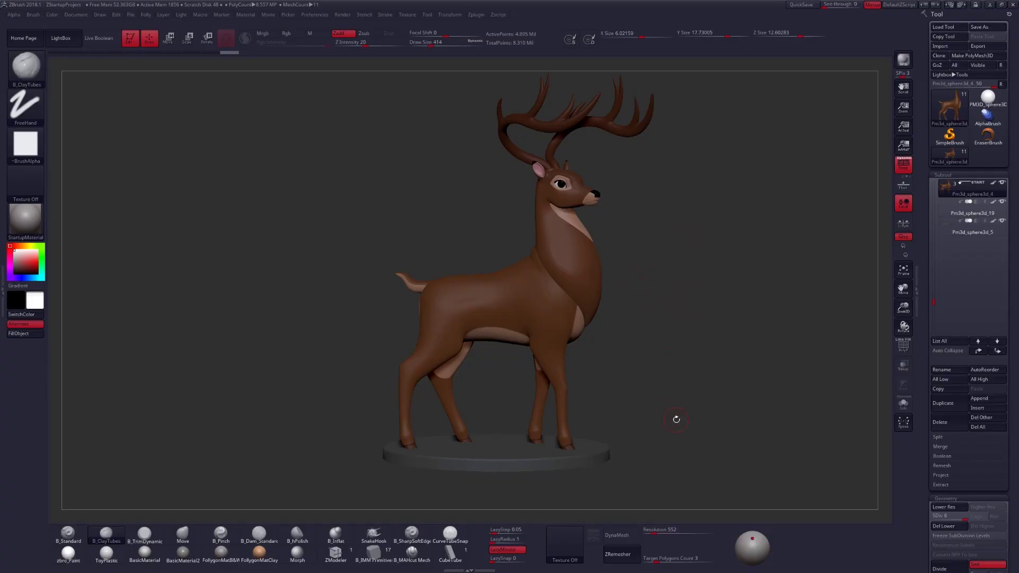
pyautogui.keyDown('alt'); pyautogui.moveTo(619, 272); pyautogui.dragTo(505, 326); pyautogui.keyUp('alt')
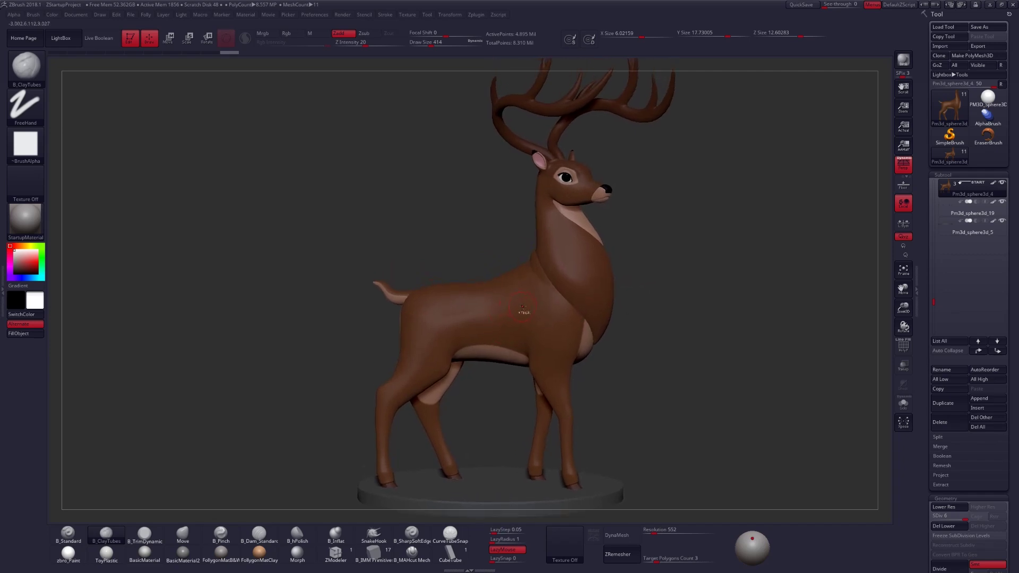
pyautogui.press('ctrl')
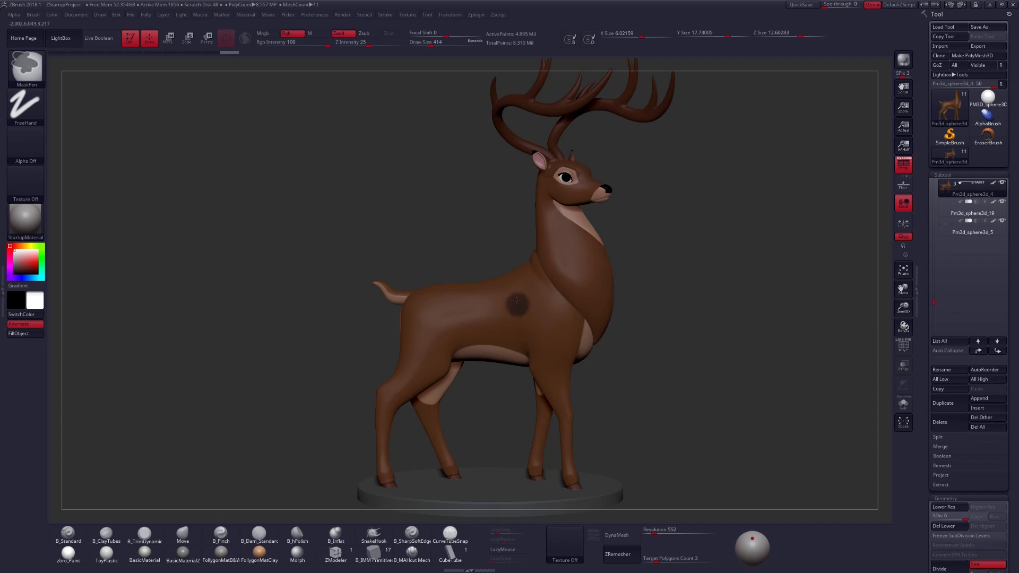
pyautogui.keyDown('ctrl'); pyautogui.moveTo(506, 303); pyautogui.dragTo(456, 309); pyautogui.keyUp('ctrl')
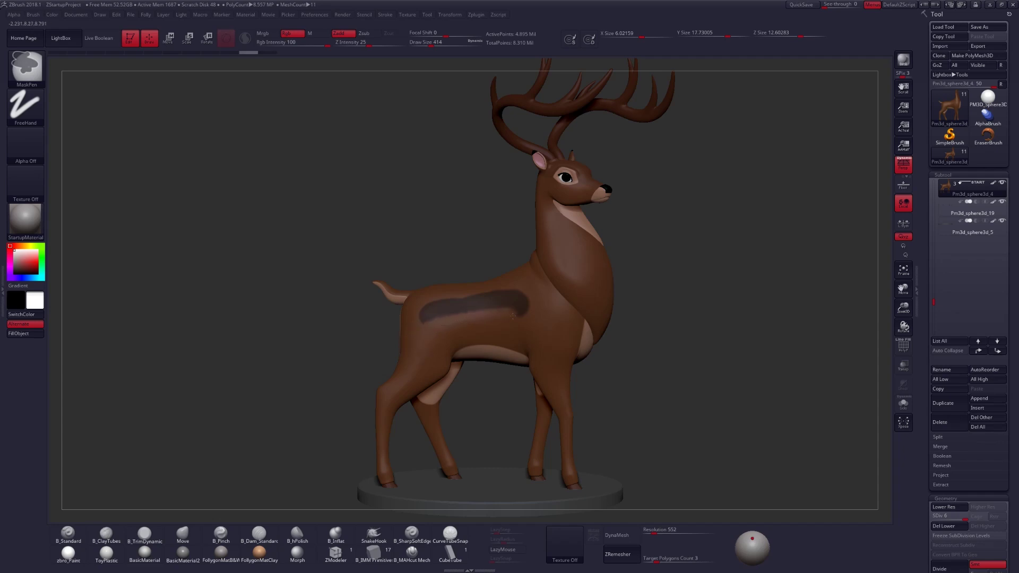
pyautogui.moveTo(513, 305)
pyautogui.keyDown('ctrl'); pyautogui.keyDown('alt'); pyautogui.mouseDown()
pyautogui.moveTo(470, 307)
pyautogui.moveTo(517, 295)
pyautogui.mouseUp(); pyautogui.keyUp('alt'); pyautogui.keyUp('ctrl')
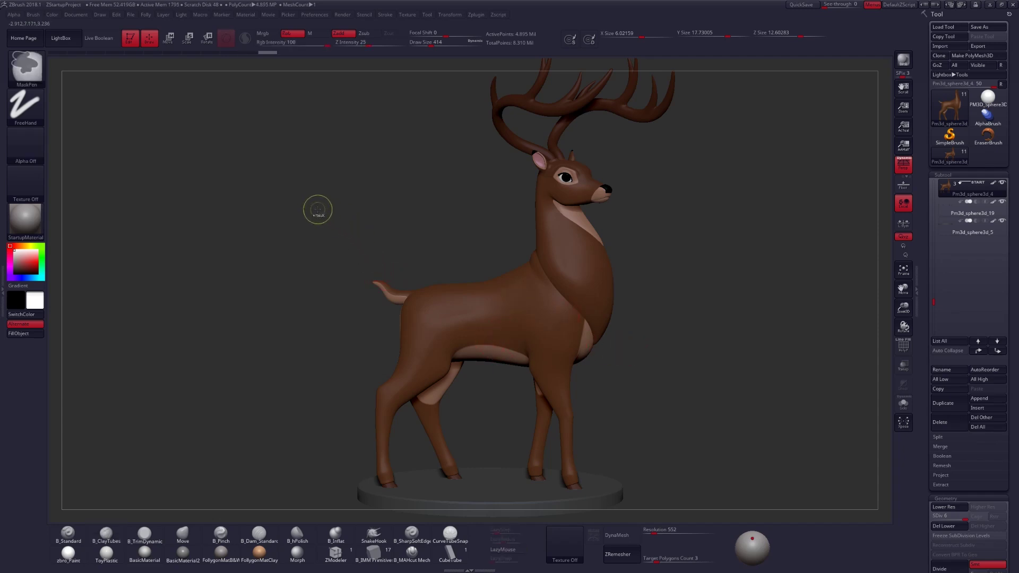
pyautogui.moveTo(320, 213)
pyautogui.keyDown('ctrl'); pyautogui.mouseDown()
pyautogui.moveTo(447, 319)
pyautogui.moveTo(495, 382)
pyautogui.moveTo(524, 348)
pyautogui.moveTo(759, 231)
pyautogui.mouseUp(); pyautogui.keyUp('ctrl')
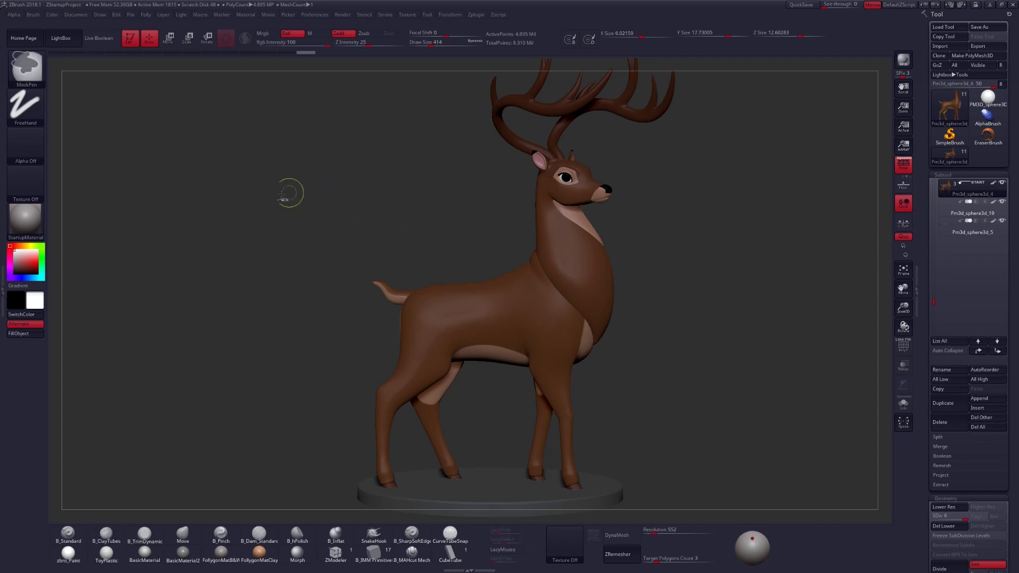
# Step: Switch the masking brush to MaskLasso and mask the deer's hindquarters down to the upper rear legs
pyautogui.keyDown('ctrl'); pyautogui.click(33, 66); pyautogui.keyUp('ctrl')
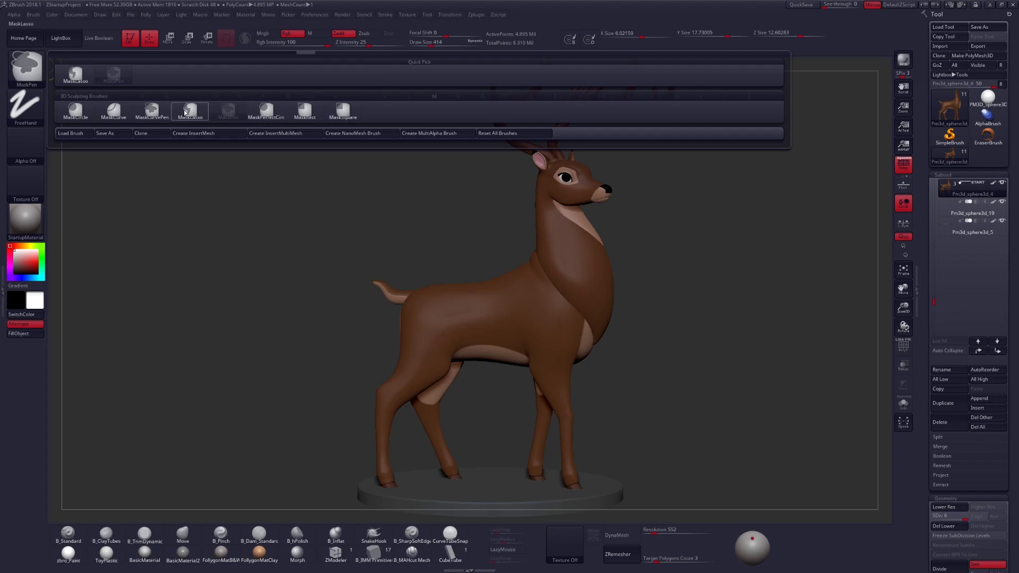
pyautogui.moveTo(193, 116)
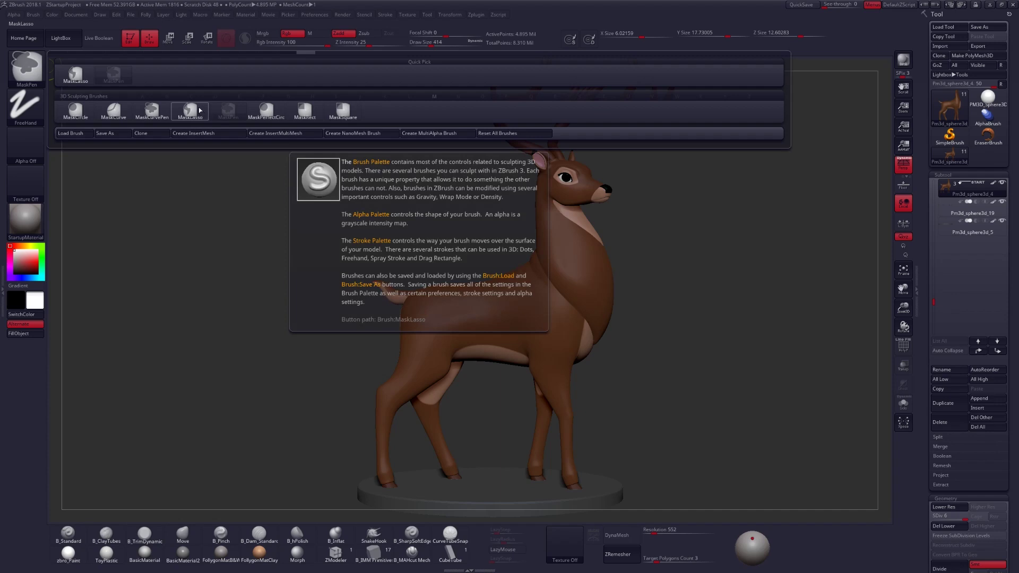
pyautogui.click(197, 111)
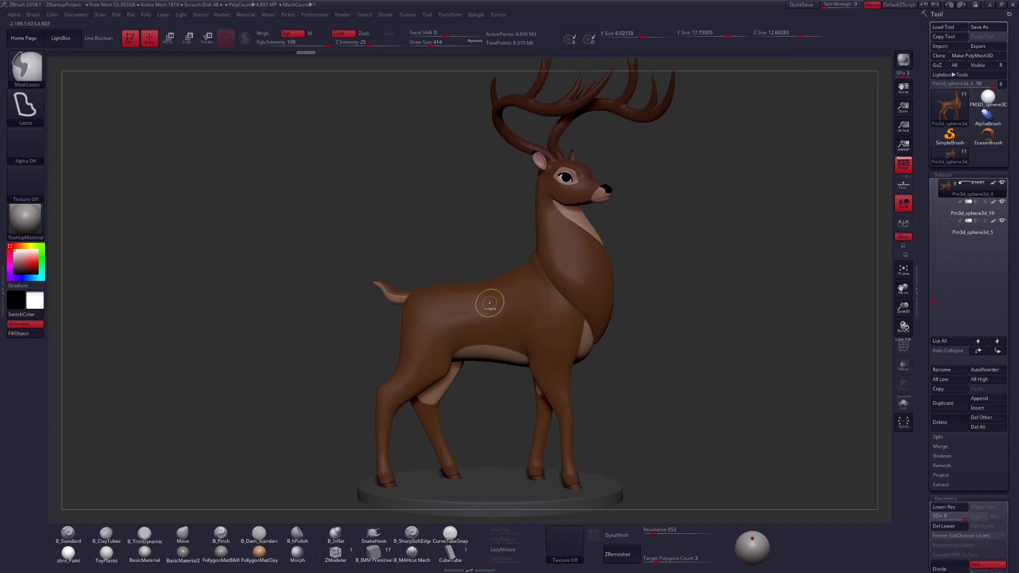
pyautogui.moveTo(491, 302)
pyautogui.mouseDown()
pyautogui.moveTo(480, 265)
pyautogui.moveTo(385, 230)
pyautogui.moveTo(284, 274)
pyautogui.moveTo(304, 351)
pyautogui.moveTo(363, 377)
pyautogui.moveTo(484, 366)
pyautogui.mouseUp()
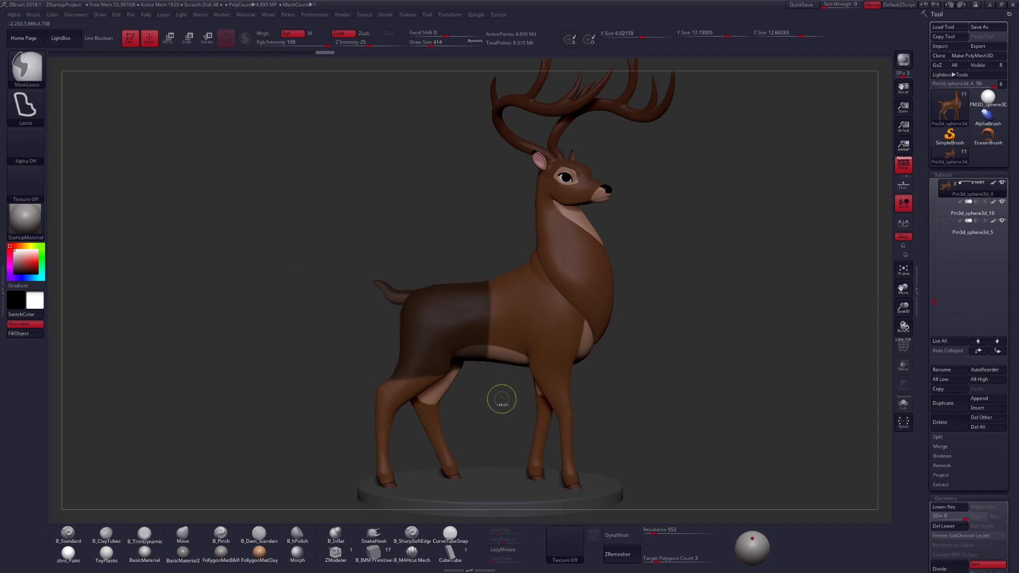
# Step: Subtract the tail and rump area from the lasso mask, and clear the remaining mask
pyautogui.moveTo(350, 236)
pyautogui.mouseDown()
pyautogui.moveTo(313, 318)
pyautogui.moveTo(359, 350)
pyautogui.moveTo(432, 297)
pyautogui.moveTo(435, 220)
pyautogui.moveTo(418, 204)
pyautogui.moveTo(414, 215)
pyautogui.mouseUp()
pyautogui.moveTo(653, 319); pyautogui.dragTo(654, 307)
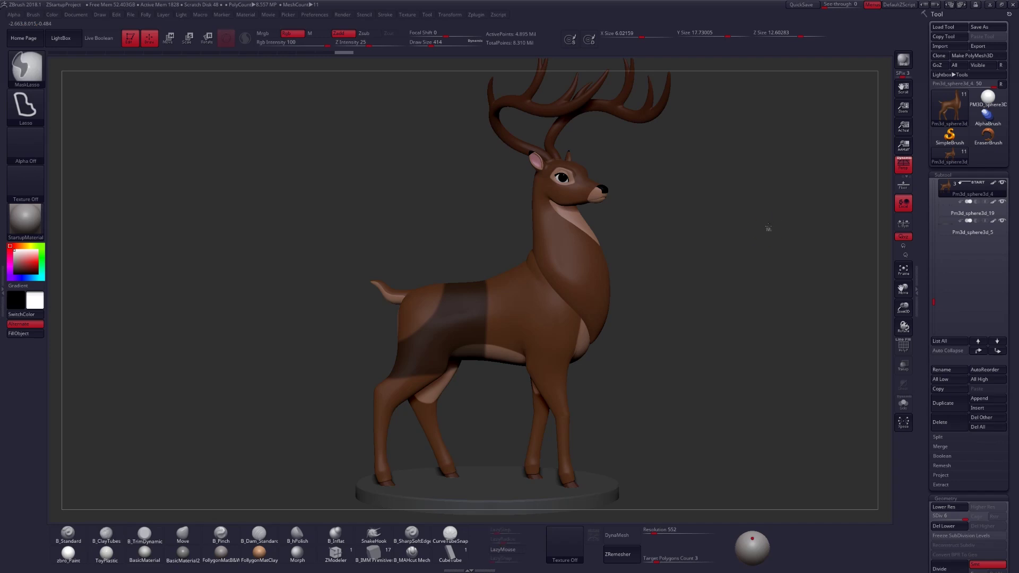
pyautogui.moveTo(768, 229)
pyautogui.keyDown('ctrl'); pyautogui.mouseDown()
pyautogui.moveTo(674, 177)
pyautogui.moveTo(714, 345)
pyautogui.moveTo(794, 284)
pyautogui.moveTo(780, 263)
pyautogui.moveTo(709, 250)
pyautogui.moveTo(609, 266)
pyautogui.moveTo(621, 298)
pyautogui.moveTo(663, 291)
pyautogui.moveTo(685, 301)
pyautogui.moveTo(700, 336)
pyautogui.moveTo(648, 313)
pyautogui.moveTo(634, 372)
pyautogui.moveTo(641, 170)
pyautogui.moveTo(742, 169)
pyautogui.mouseUp(); pyautogui.keyUp('ctrl')
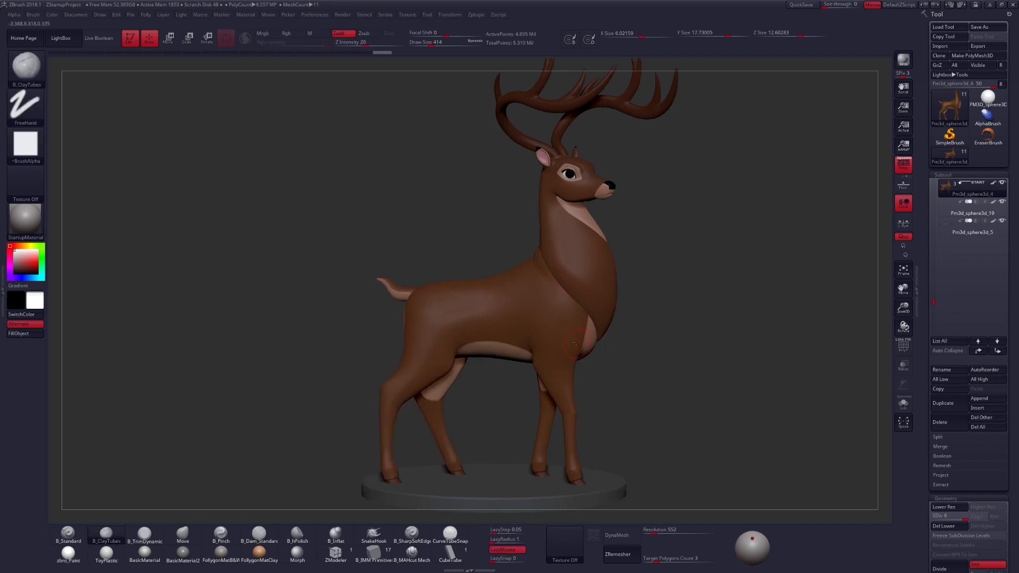
# Step: Mask the deer's tail in side view with MaskLasso
pyautogui.moveTo(690, 345); pyautogui.dragTo(547, 338)
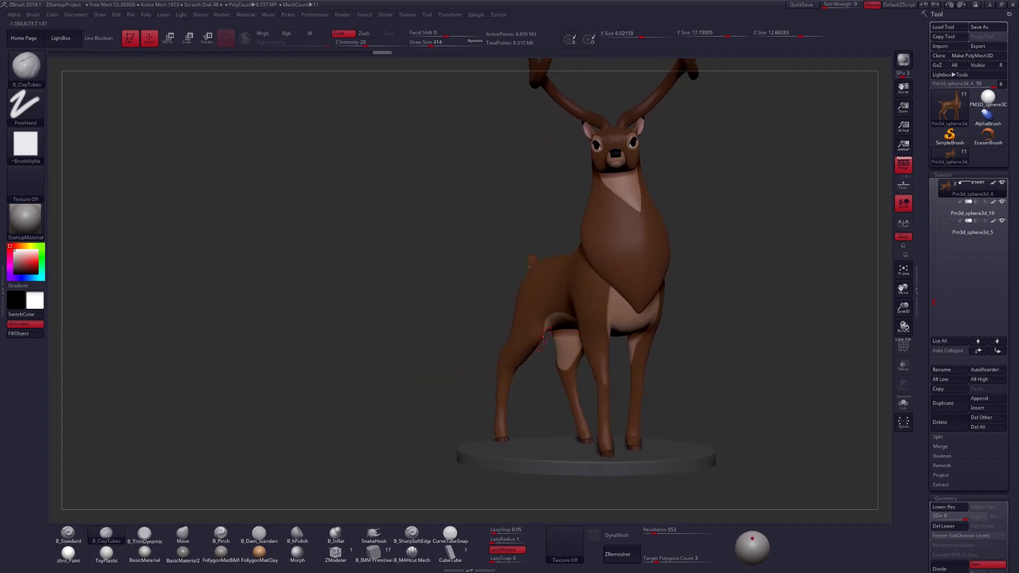
pyautogui.moveTo(523, 342)
pyautogui.mouseDown(button='right')
pyautogui.moveTo(534, 330)
pyautogui.moveTo(527, 262)
pyautogui.mouseUp(button='right')
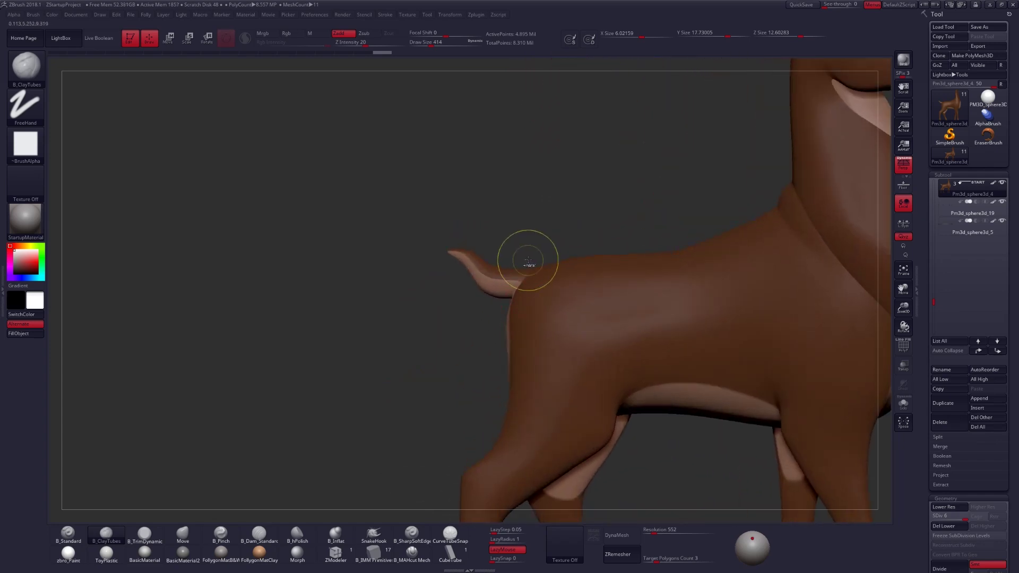
pyautogui.moveTo(522, 232)
pyautogui.keyDown('ctrl'); pyautogui.mouseDown()
pyautogui.moveTo(454, 307)
pyautogui.moveTo(533, 265)
pyautogui.moveTo(528, 244)
pyautogui.mouseUp(); pyautogui.keyUp('ctrl')
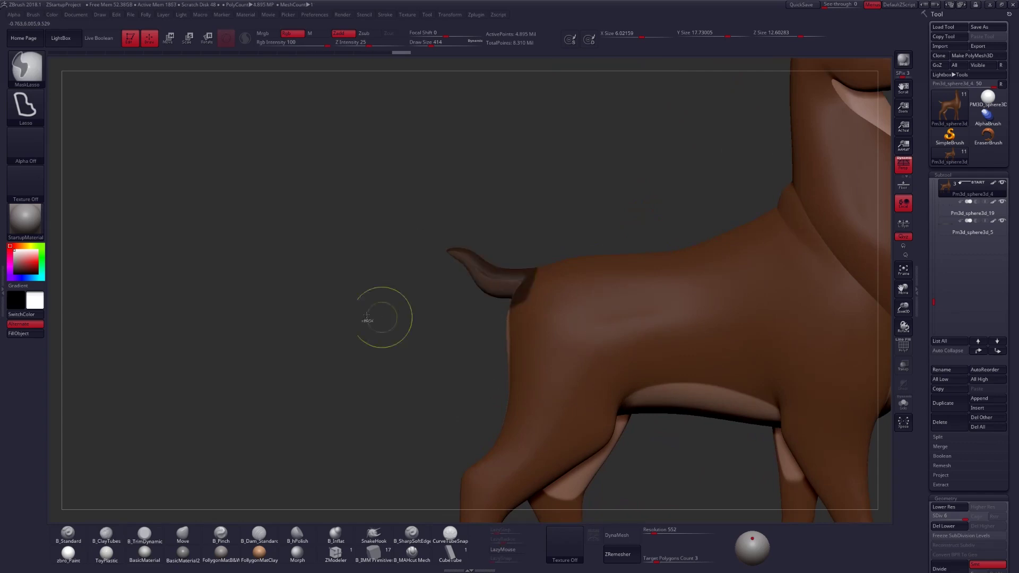
# Step: Switch the masking brush to MaskPen and touch up the mask around the tail's base with draw size 181
pyautogui.keyDown('ctrl'); pyautogui.click(34, 78); pyautogui.keyUp('ctrl')
pyautogui.keyDown('ctrl'); pyautogui.click(116, 80); pyautogui.keyUp('ctrl')
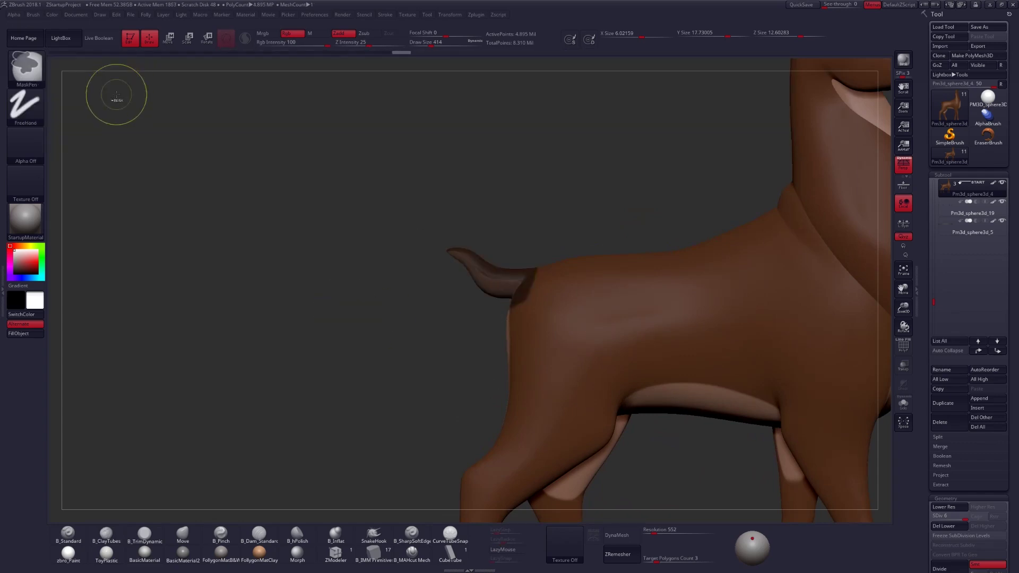
pyautogui.moveTo(485, 296); pyautogui.dragTo(610, 305, button='right')
pyautogui.keyDown('ctrl'); pyautogui.moveTo(477, 313); pyautogui.dragTo(474, 344, button='right'); pyautogui.keyUp('ctrl')
pyautogui.press('space')
pyautogui.moveTo(512, 294)
pyautogui.mouseDown()
pyautogui.moveTo(518, 310)
pyautogui.moveTo(528, 294)
pyautogui.moveTo(489, 314)
pyautogui.moveTo(491, 298)
pyautogui.mouseUp()
pyautogui.press('space')
pyautogui.keyDown('ctrl'); pyautogui.moveTo(487, 297); pyautogui.dragTo(479, 314, button='right'); pyautogui.keyUp('ctrl')
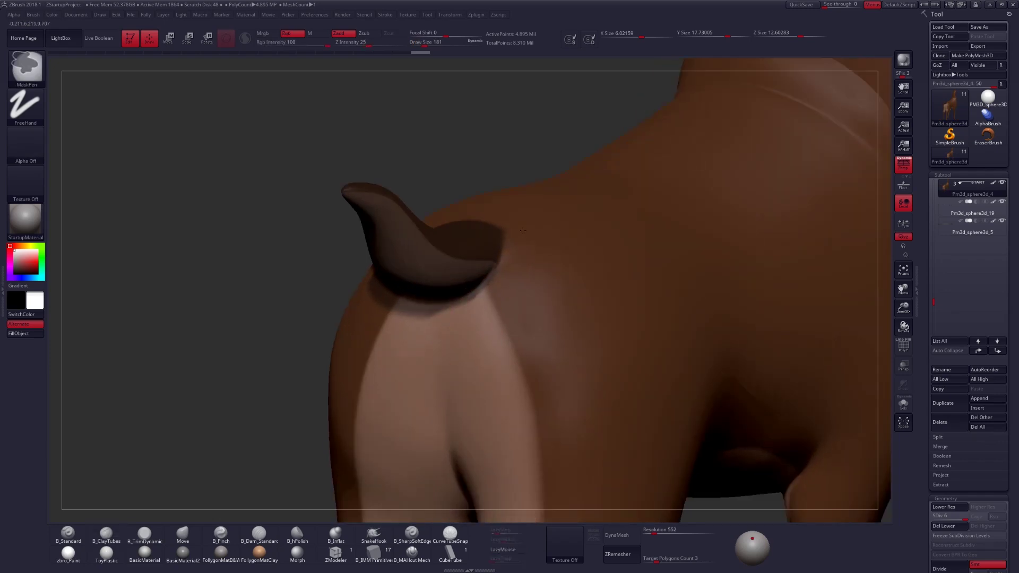
# Step: Erase the excess mask from the body above the tail's base
pyautogui.moveTo(523, 232); pyautogui.dragTo(505, 198, button='right')
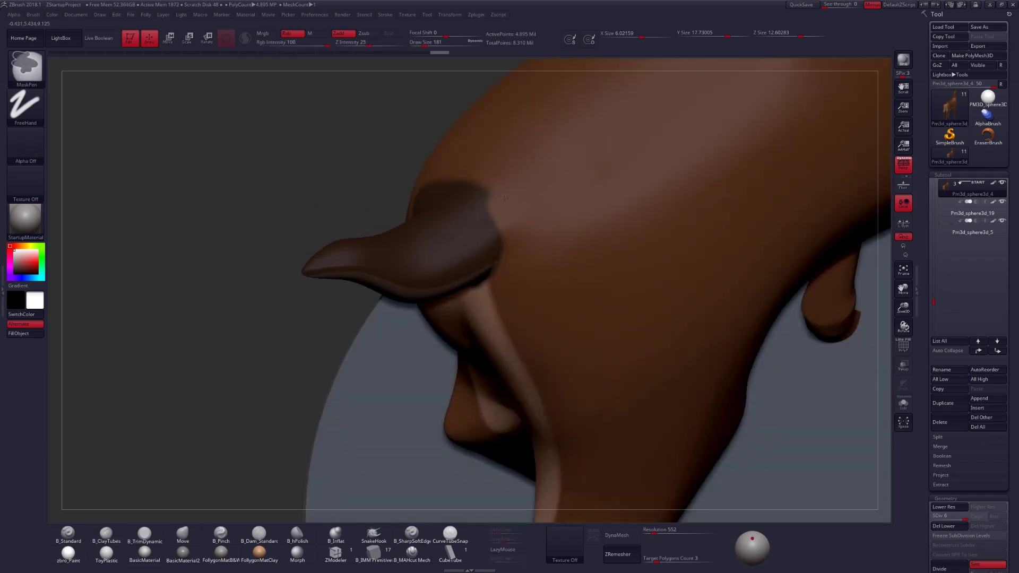
pyautogui.keyDown('ctrl'); pyautogui.keyDown('alt'); pyautogui.moveTo(504, 198); pyautogui.dragTo(439, 167); pyautogui.keyUp('alt'); pyautogui.keyUp('ctrl')
pyautogui.moveTo(440, 168)
pyautogui.mouseDown(button='right')
pyautogui.moveTo(503, 280)
pyautogui.moveTo(429, 277)
pyautogui.mouseUp(button='right')
pyautogui.rightClick(493, 273)
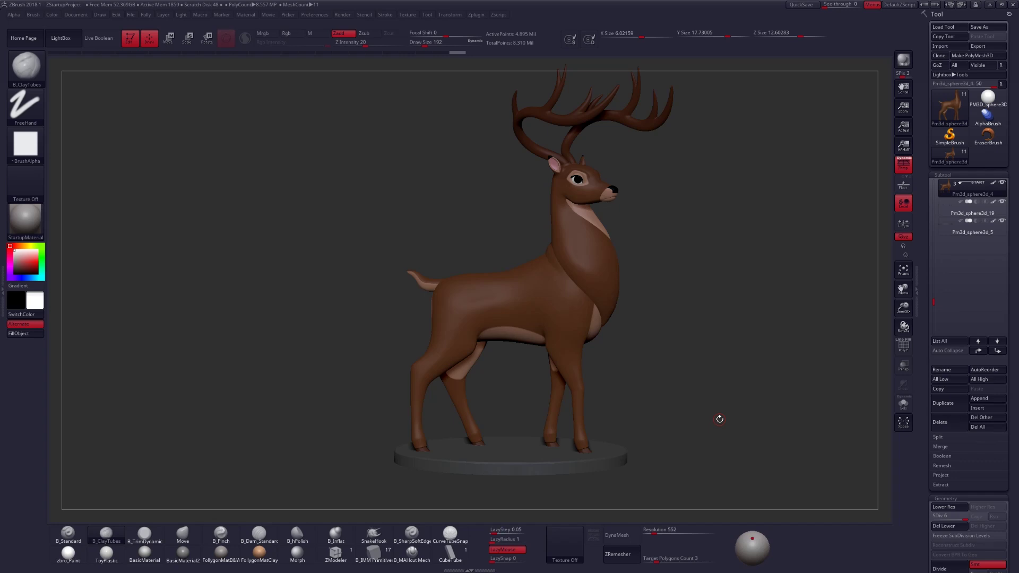
# Step: Mask the deer's rear torso and tail with a rectangular mask, and clear it
pyautogui.moveTo(719, 419); pyautogui.dragTo(609, 311)
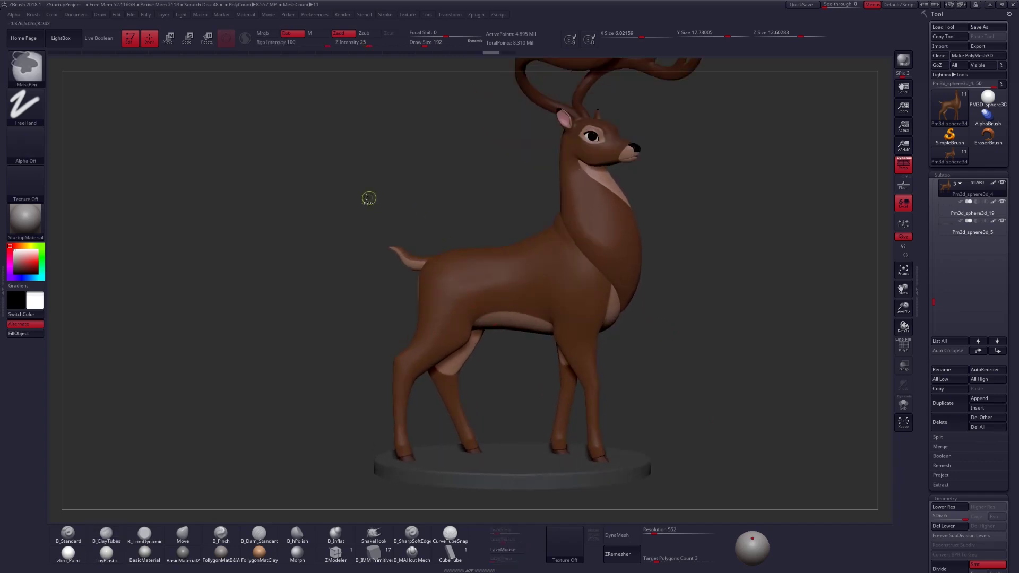
pyautogui.keyDown('ctrl'); pyautogui.moveTo(357, 194); pyautogui.dragTo(499, 329); pyautogui.keyUp('ctrl')
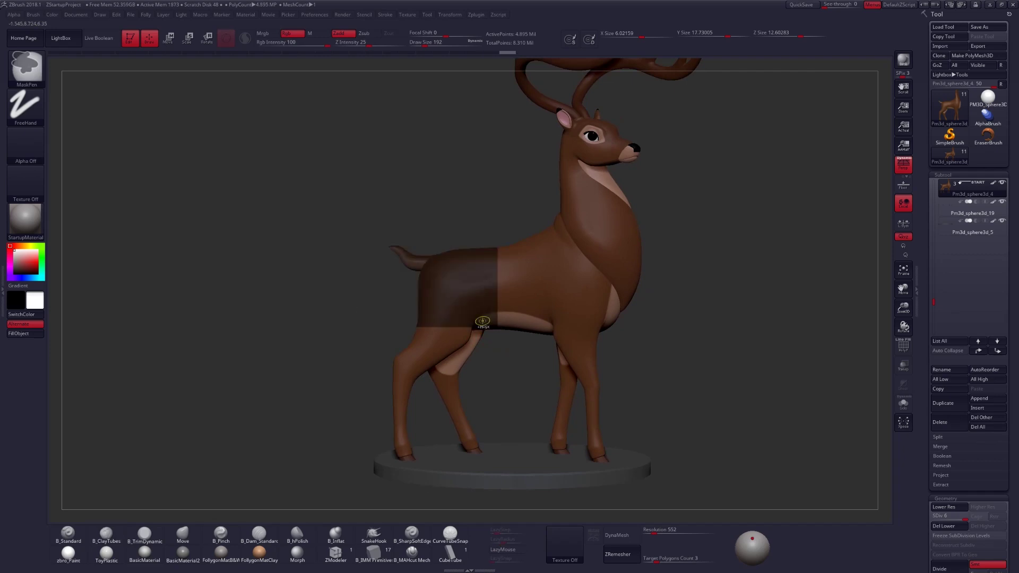
pyautogui.keyDown('ctrl'); pyautogui.moveTo(356, 287); pyautogui.dragTo(369, 224); pyautogui.keyUp('ctrl')
# Step: Isolate the deer's rear torso and tail with a rectangular SelectRect selection
pyautogui.hotkey('ctrl', 'shift')
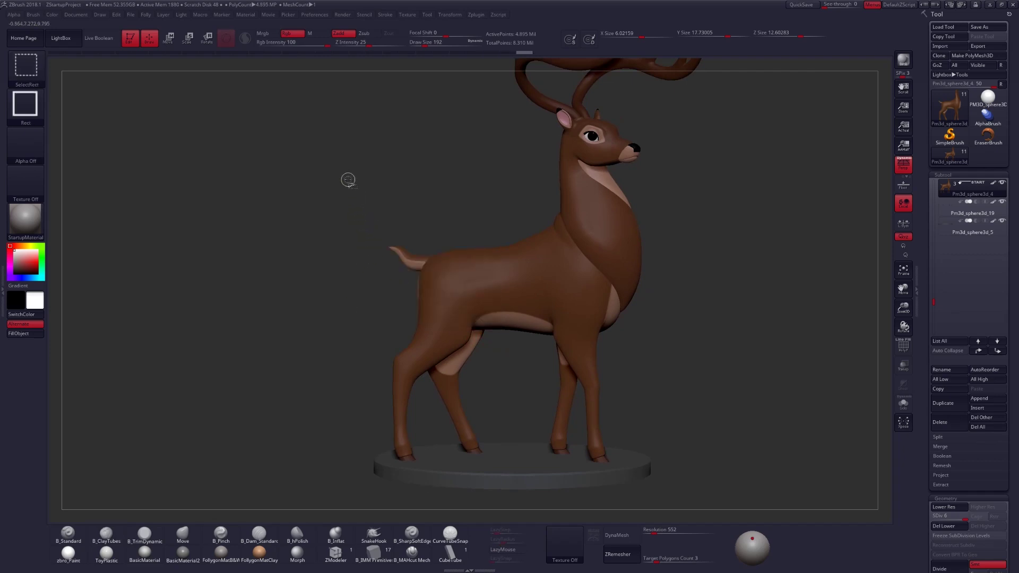
pyautogui.moveTo(354, 189)
pyautogui.keyDown('ctrl'); pyautogui.keyDown('shift'); pyautogui.mouseDown()
pyautogui.moveTo(518, 343)
pyautogui.moveTo(491, 336)
pyautogui.moveTo(530, 337)
pyautogui.moveTo(506, 336)
pyautogui.mouseUp(); pyautogui.keyUp('shift'); pyautogui.keyUp('ctrl')
pyautogui.hotkey('ctrl', 'shift')
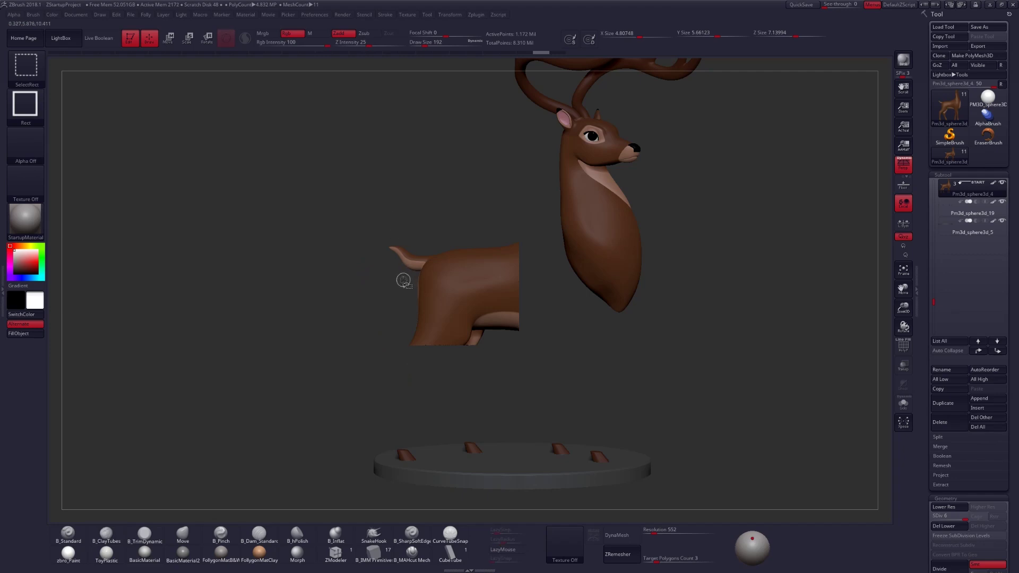
# Step: Hide the rear legs and tail with rectangular selections, and show the whole body again
pyautogui.keyDown('ctrl'); pyautogui.keyDown('shift'); pyautogui.moveTo(389, 314); pyautogui.dragTo(501, 397); pyautogui.keyUp('shift'); pyautogui.keyUp('ctrl')
pyautogui.keyDown('ctrl'); pyautogui.keyDown('shift'); pyautogui.moveTo(364, 211); pyautogui.dragTo(445, 290); pyautogui.keyUp('shift'); pyautogui.keyUp('ctrl')
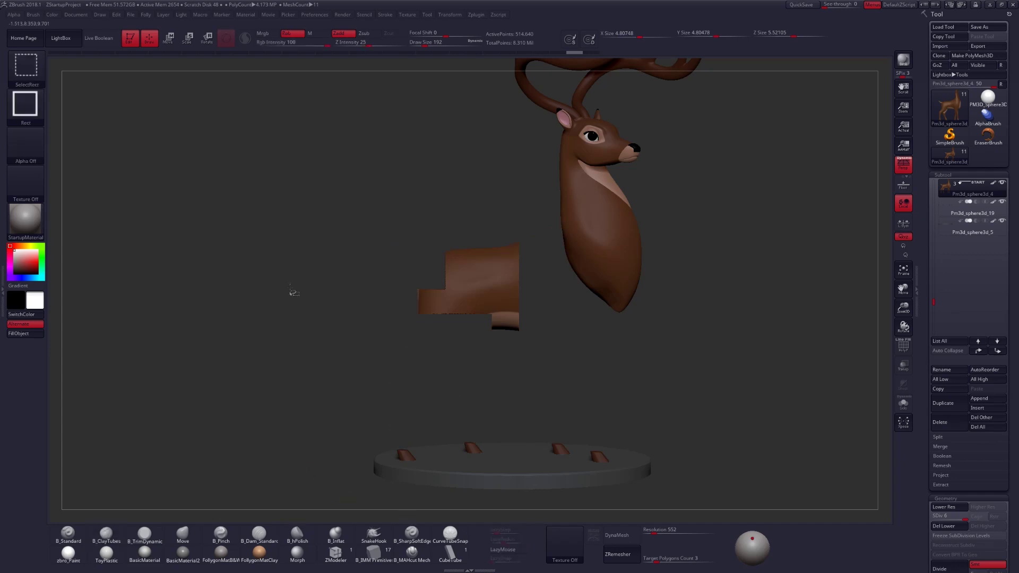
pyautogui.keyDown('ctrl'); pyautogui.keyDown('shift'); pyautogui.click(277, 261); pyautogui.keyUp('shift'); pyautogui.keyUp('ctrl')
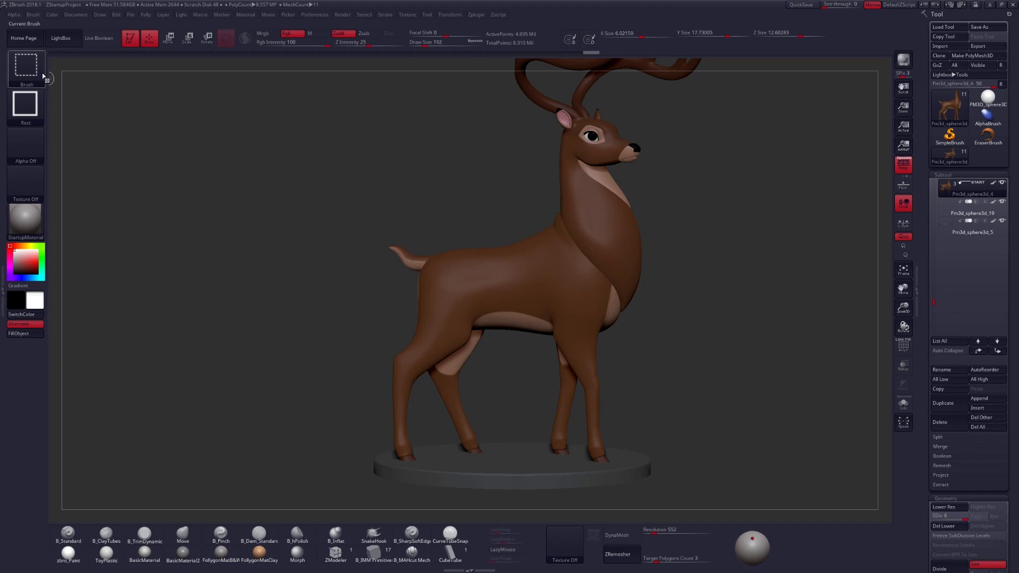
# Step: Switch the selection brush to SelectLasso and isolate the deer's hindquarters without the tail and lower legs
pyautogui.click(42, 74)
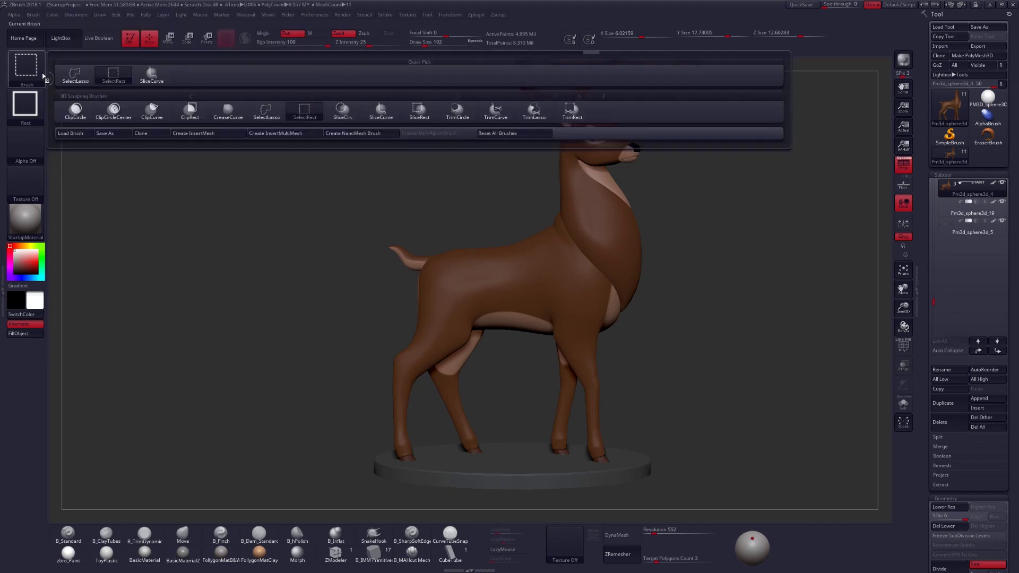
pyautogui.click(263, 115)
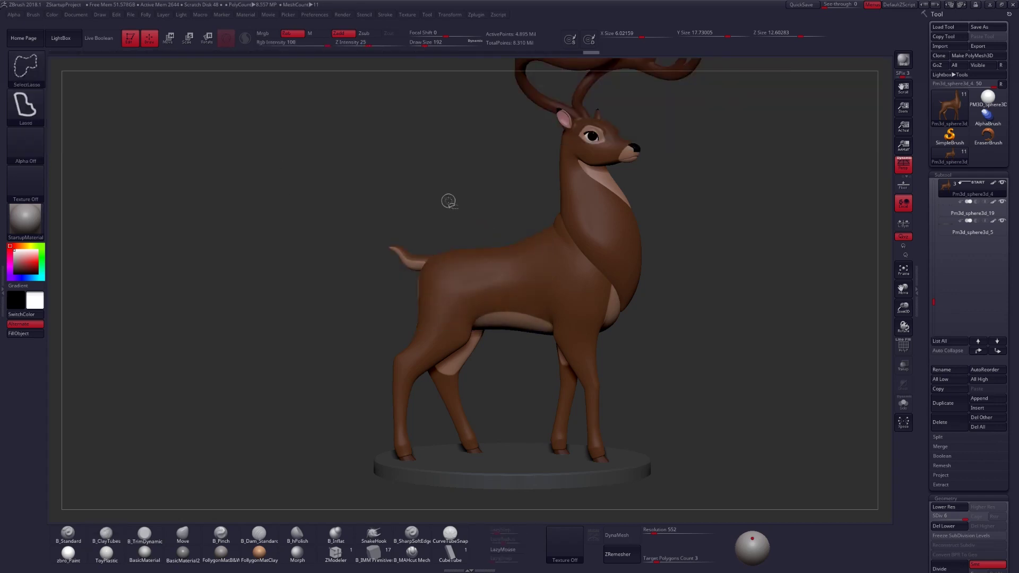
pyautogui.moveTo(451, 198)
pyautogui.keyDown('ctrl'); pyautogui.keyDown('shift'); pyautogui.mouseDown()
pyautogui.moveTo(365, 193)
pyautogui.moveTo(307, 291)
pyautogui.moveTo(398, 382)
pyautogui.moveTo(488, 375)
pyautogui.moveTo(514, 264)
pyautogui.moveTo(492, 198)
pyautogui.moveTo(499, 212)
pyautogui.mouseUp(); pyautogui.keyUp('shift'); pyautogui.keyUp('ctrl')
pyautogui.moveTo(626, 324)
pyautogui.mouseDown()
pyautogui.moveTo(489, 330)
pyautogui.moveTo(504, 327)
pyautogui.moveTo(456, 298)
pyautogui.moveTo(471, 258)
pyautogui.moveTo(439, 167)
pyautogui.moveTo(269, 291)
pyautogui.moveTo(543, 235)
pyautogui.moveTo(552, 171)
pyautogui.moveTo(559, 264)
pyautogui.mouseUp()
pyautogui.hotkey('alt', 's')
pyautogui.hotkey('ctrl', 'shift')
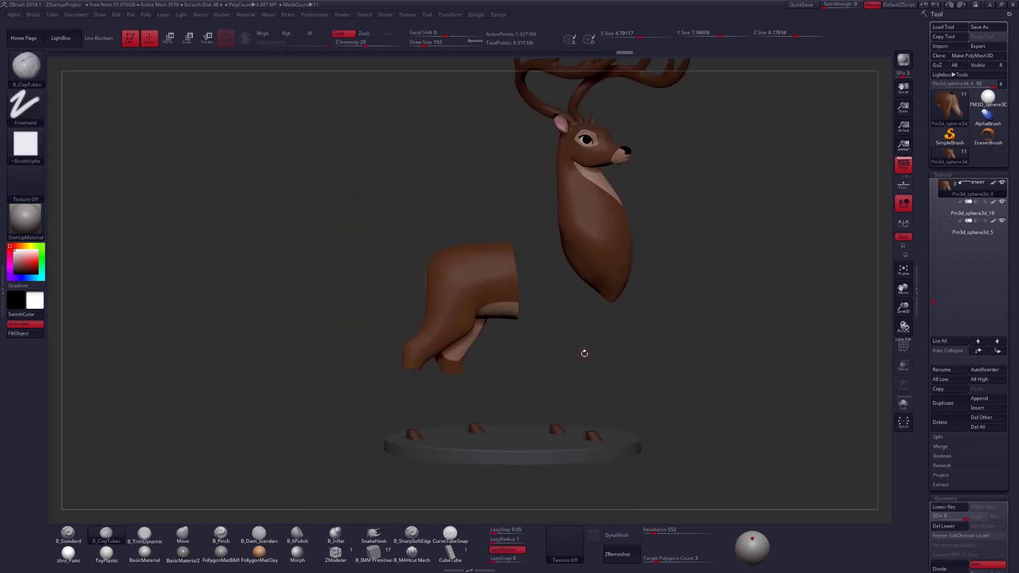
# Step: Invert the visibility of the isolated hindquarters, and show the whole body again
pyautogui.hotkey('ctrl', 'shift')
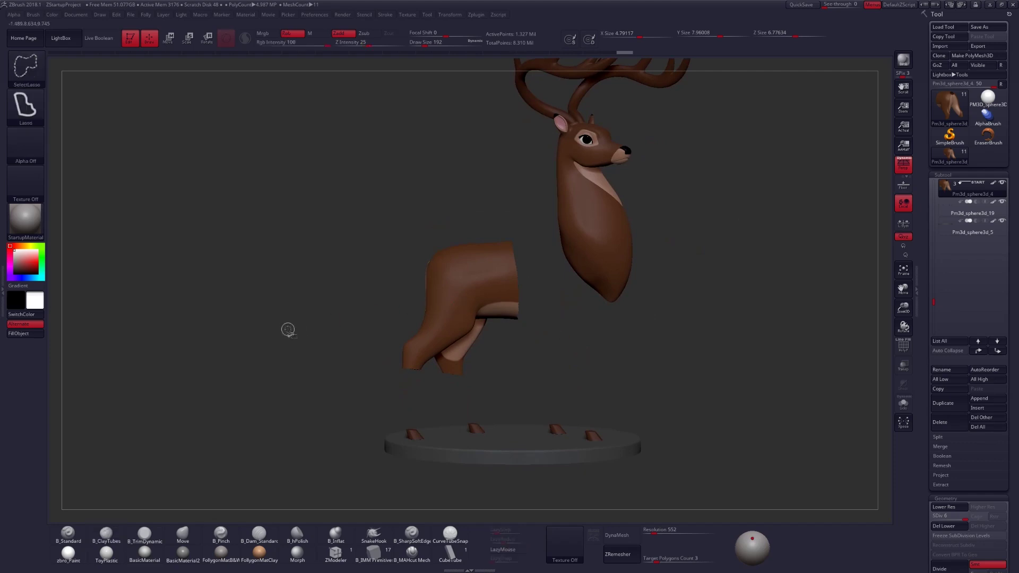
pyautogui.keyDown('ctrl'); pyautogui.keyDown('shift'); pyautogui.moveTo(286, 327); pyautogui.dragTo(239, 216); pyautogui.keyUp('shift'); pyautogui.keyUp('ctrl')
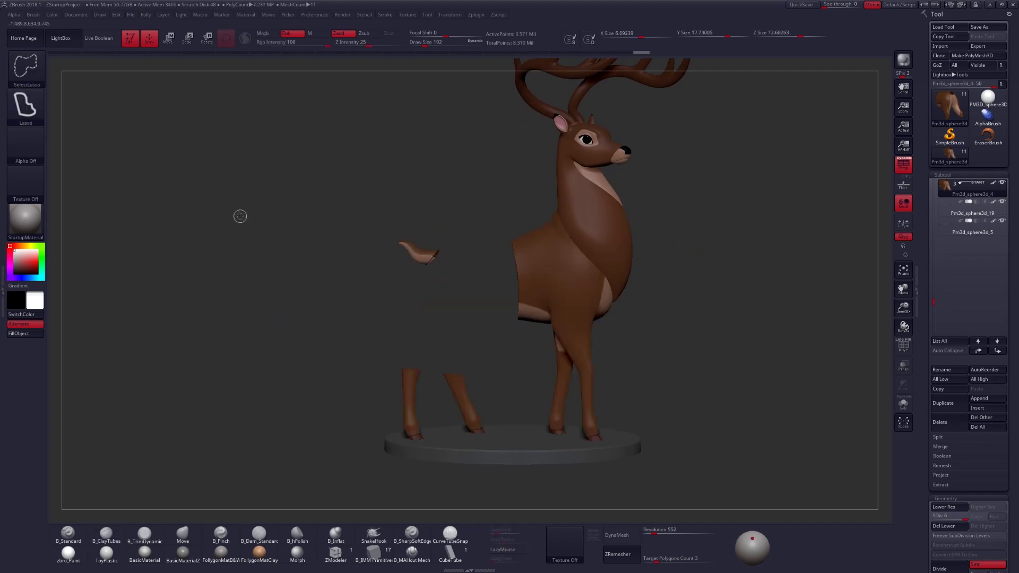
pyautogui.keyDown('ctrl'); pyautogui.keyDown('shift'); pyautogui.click(264, 180); pyautogui.keyUp('shift'); pyautogui.keyUp('ctrl')
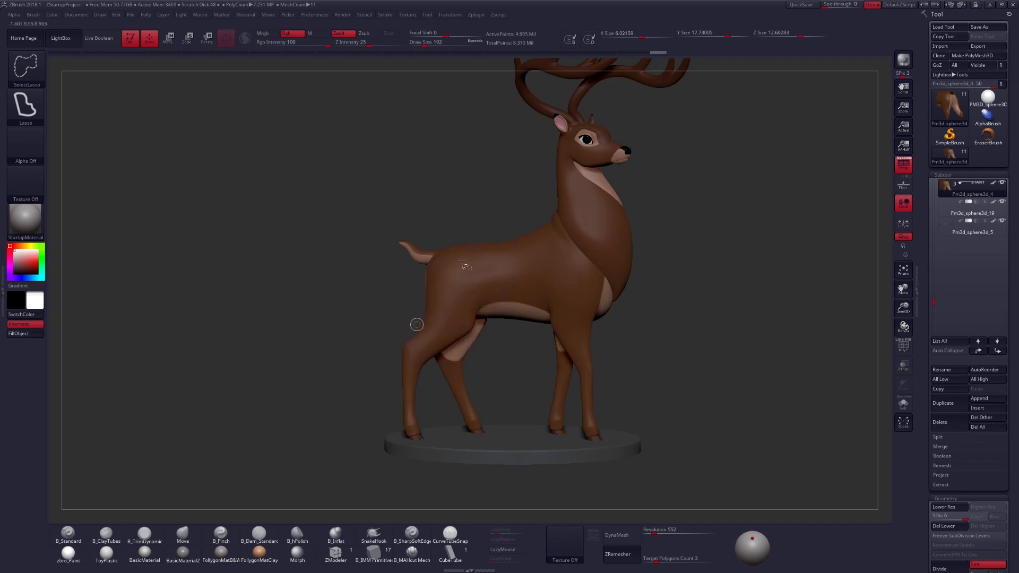
# Step: Show only the deer's body subtool, hiding the head, neck fur, antlers, hooves and base
pyautogui.moveTo(526, 357); pyautogui.dragTo(642, 349)
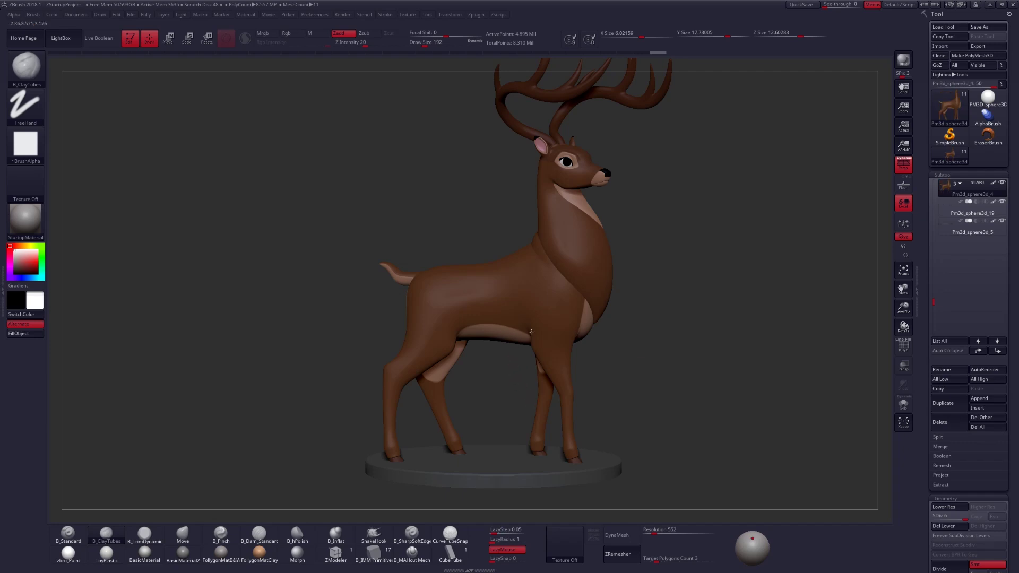
pyautogui.moveTo(531, 332); pyautogui.dragTo(561, 340)
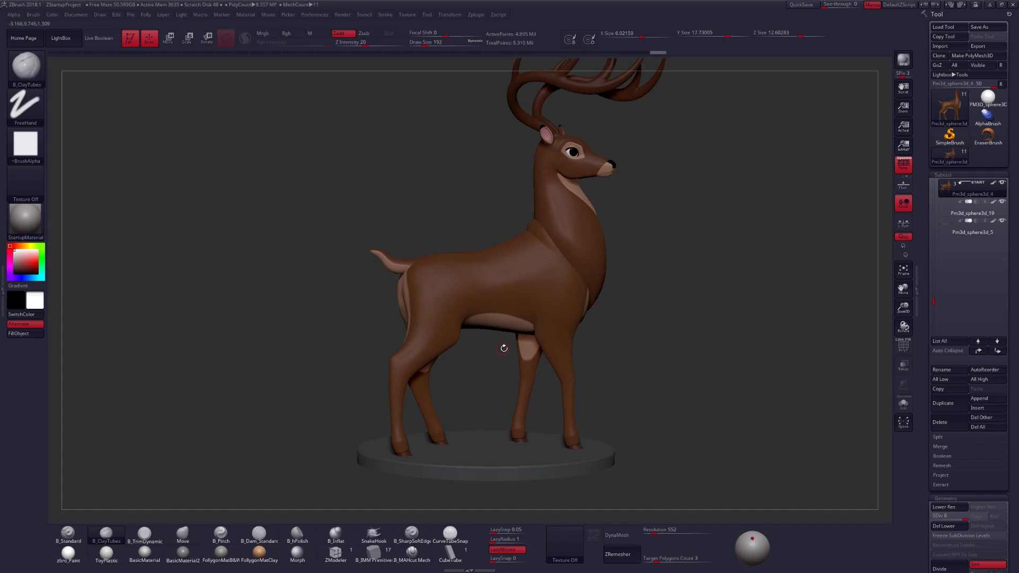
pyautogui.keyDown('ctrl'); pyautogui.keyDown('shift'); pyautogui.click(565, 310); pyautogui.keyUp('shift'); pyautogui.keyUp('ctrl')
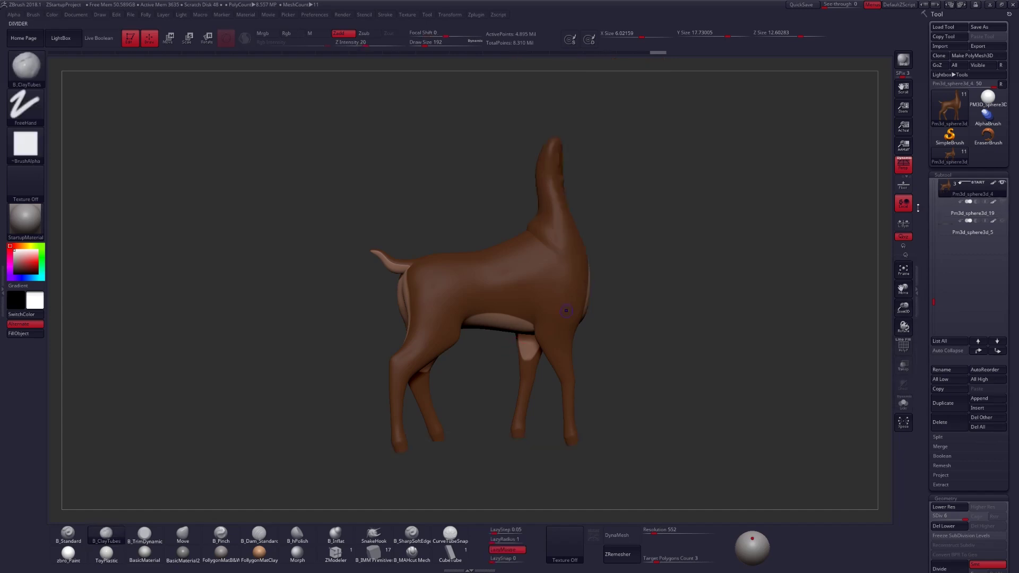
pyautogui.moveTo(634, 310); pyautogui.dragTo(571, 234)
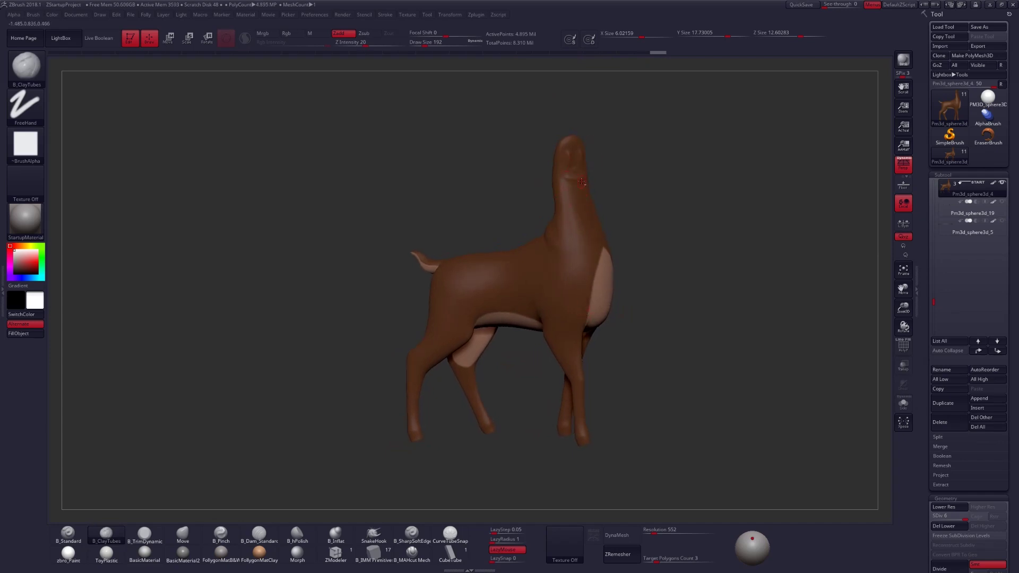
# Step: Switch from the gizmo to the transpose line and topologically mask the front half of the body along the torso
pyautogui.keyDown('alt'); pyautogui.moveTo(488, 133); pyautogui.dragTo(469, 329); pyautogui.keyUp('alt')
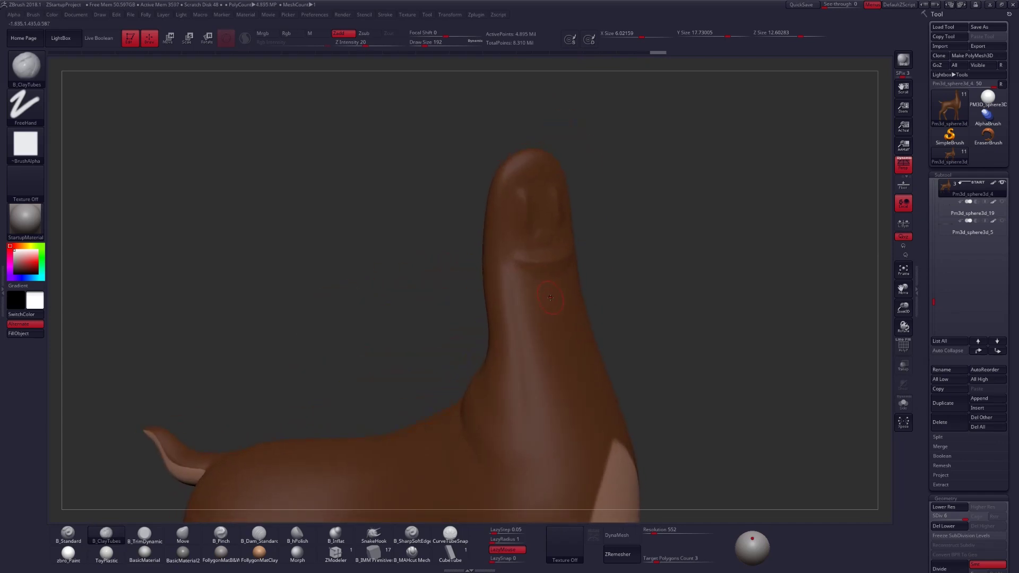
pyautogui.keyDown('alt'); pyautogui.moveTo(550, 298); pyautogui.dragTo(581, 285); pyautogui.keyUp('alt')
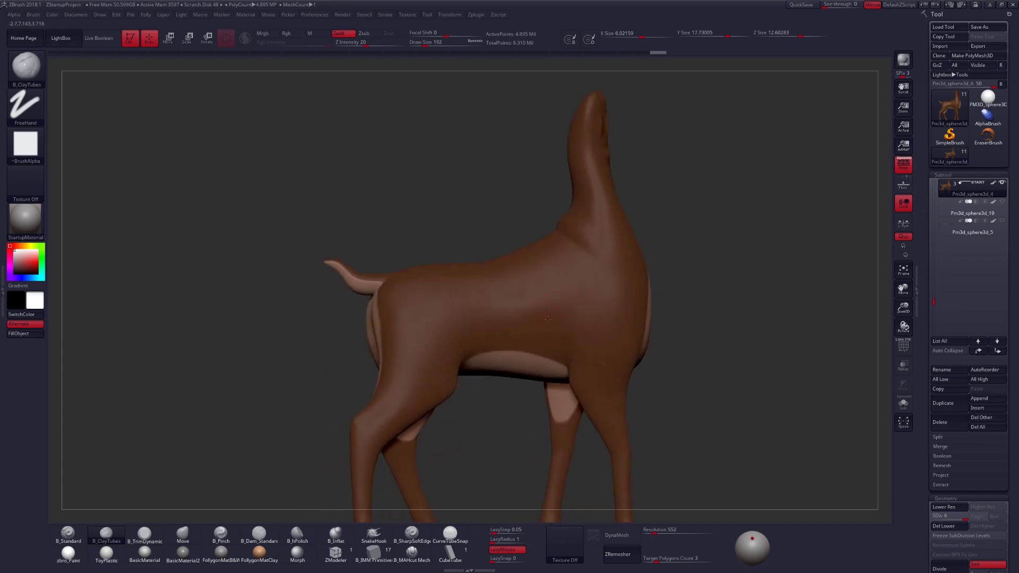
pyautogui.keyDown('alt'); pyautogui.moveTo(547, 318); pyautogui.dragTo(558, 308, button='right'); pyautogui.keyUp('alt')
pyautogui.press('w')
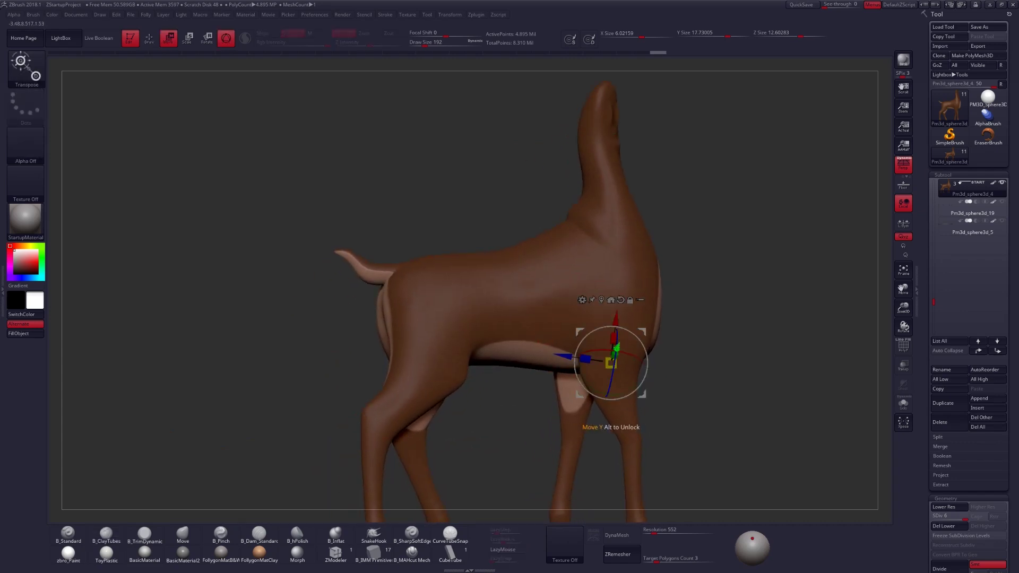
pyautogui.click(229, 44)
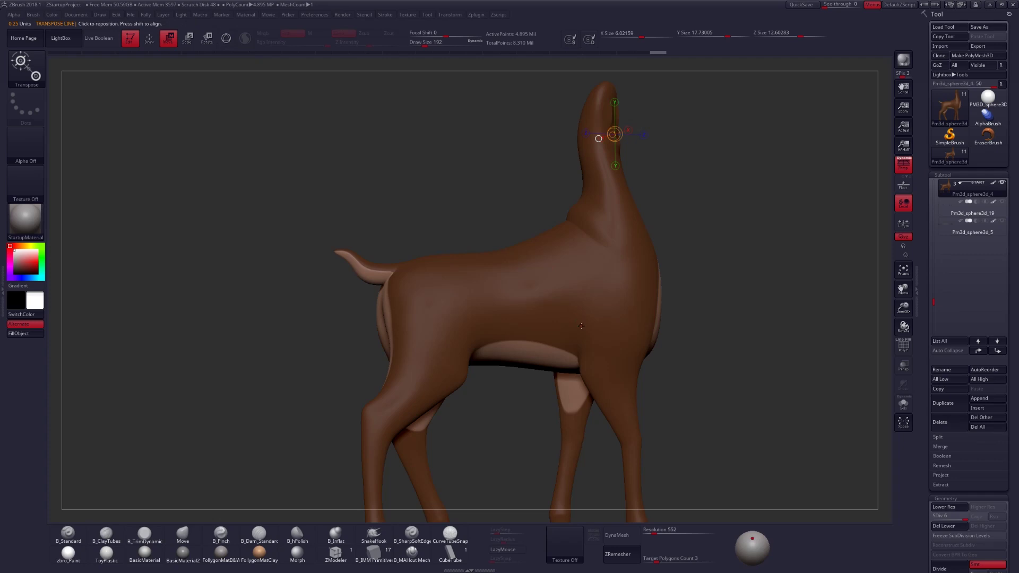
pyautogui.moveTo(512, 259); pyautogui.dragTo(577, 330, button='right')
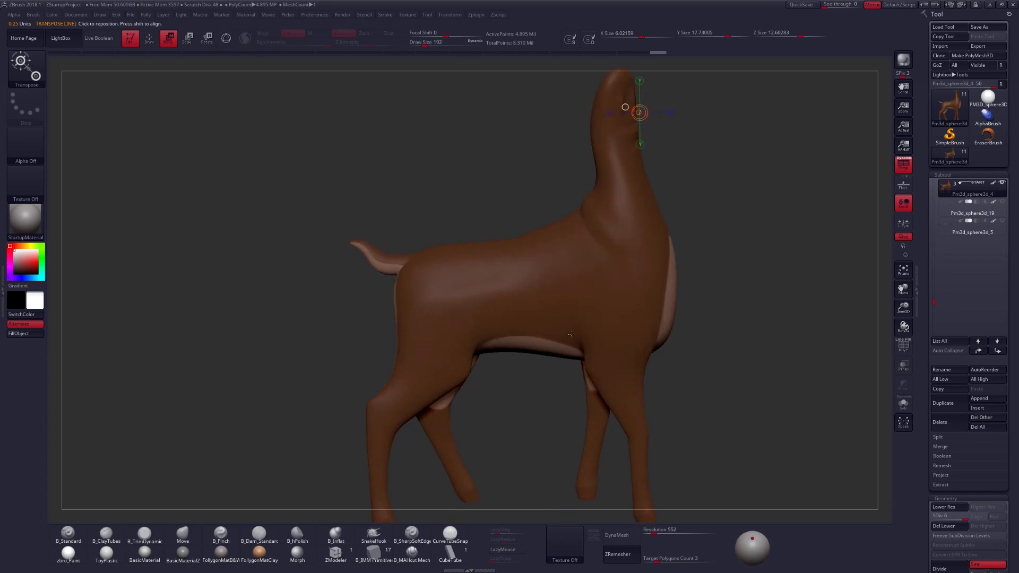
pyautogui.click(577, 293)
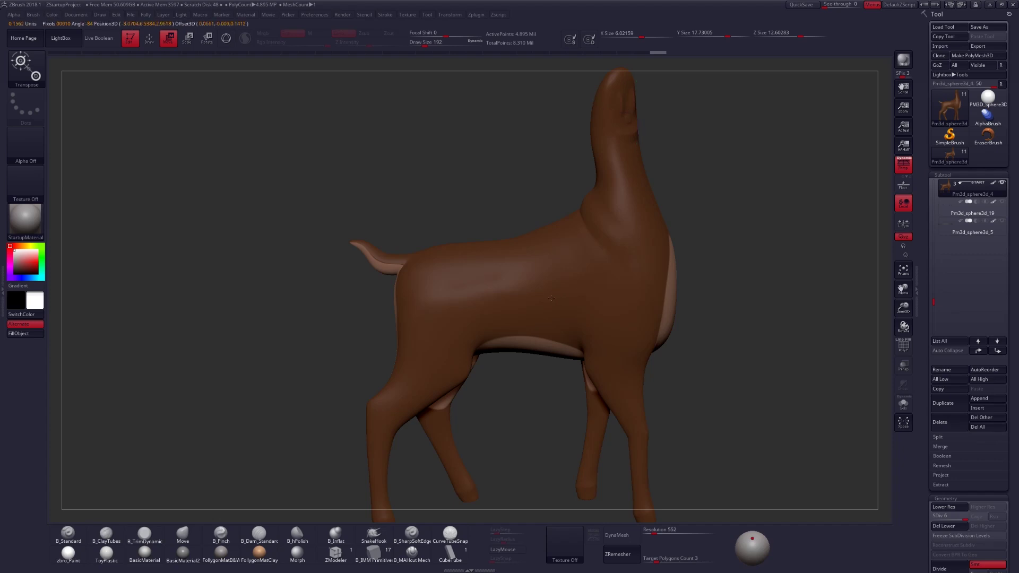
pyautogui.keyDown('ctrl'); pyautogui.moveTo(577, 295); pyautogui.dragTo(432, 316); pyautogui.keyUp('ctrl')
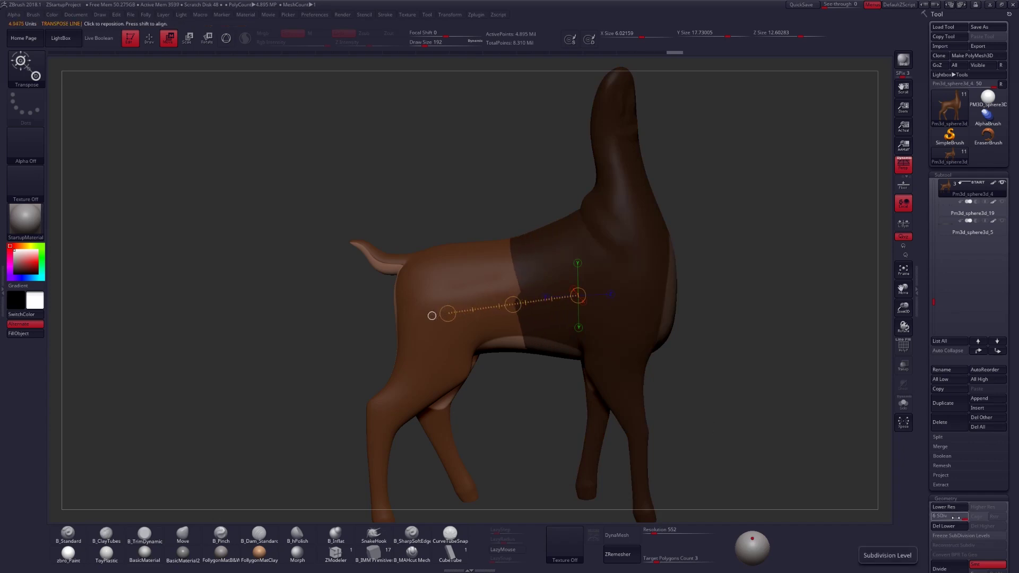
# Step: Lower the body to subdivision level 1 and turn on the polyframe display to examine the rear legs
pyautogui.moveTo(952, 516); pyautogui.dragTo(912, 515)
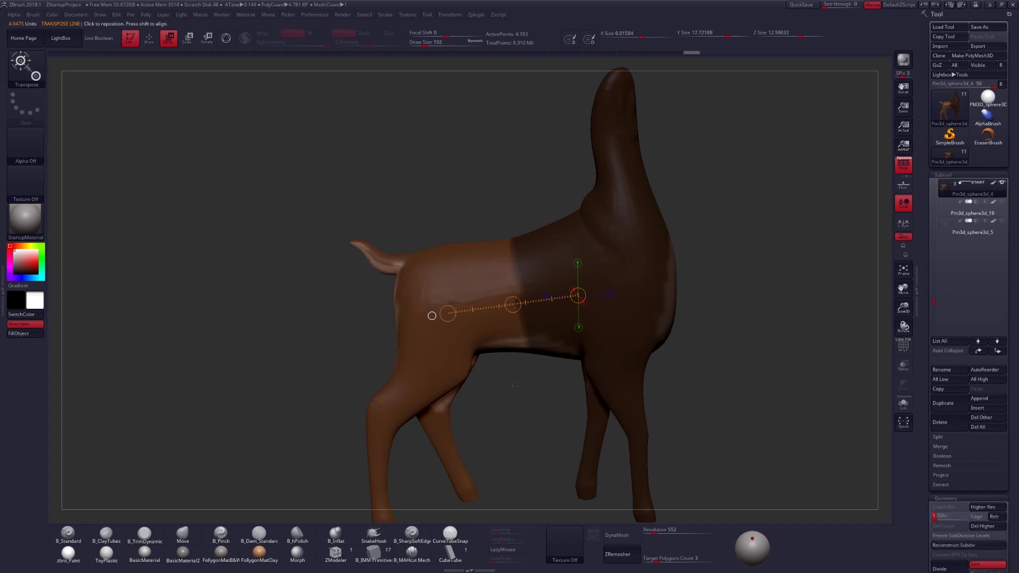
pyautogui.keyDown('alt'); pyautogui.moveTo(513, 386); pyautogui.dragTo(542, 356); pyautogui.keyUp('alt')
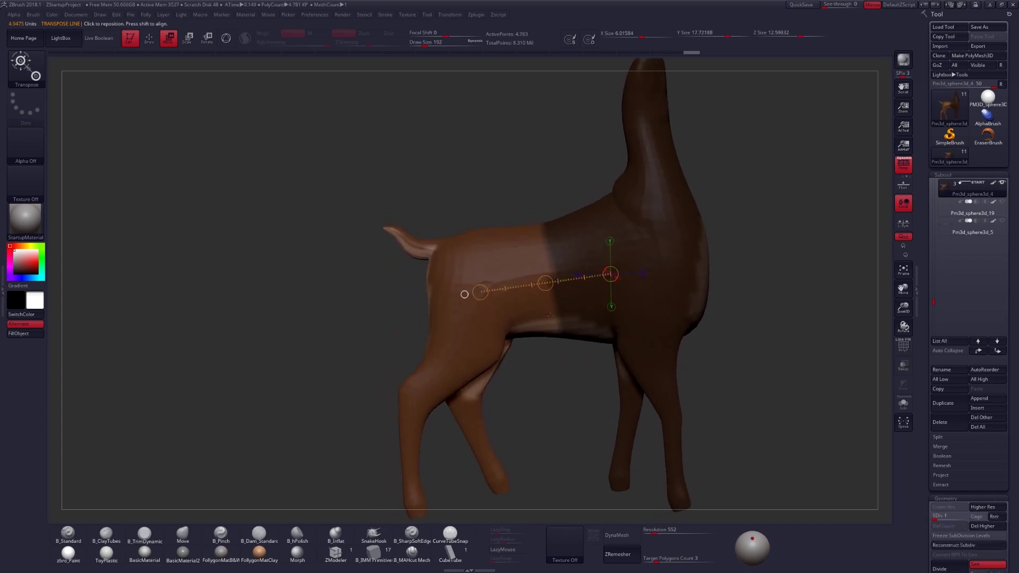
pyautogui.moveTo(550, 315); pyautogui.dragTo(598, 310, button='right')
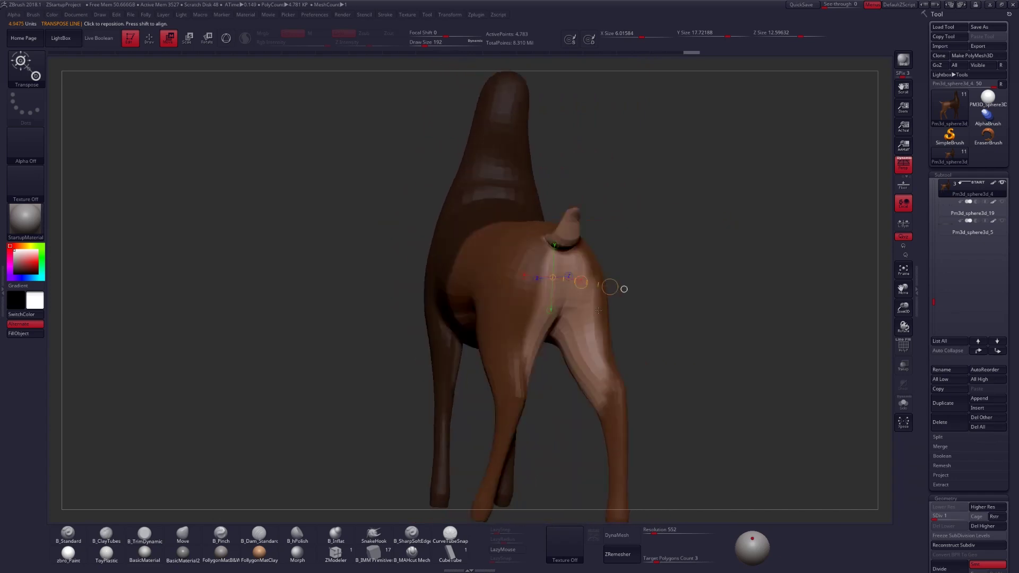
pyautogui.moveTo(598, 310); pyautogui.dragTo(554, 324)
pyautogui.keyDown('alt'); pyautogui.moveTo(550, 305); pyautogui.dragTo(485, 303, button='right'); pyautogui.keyUp('alt')
pyautogui.keyDown('alt'); pyautogui.moveTo(484, 304); pyautogui.dragTo(503, 249); pyautogui.keyUp('alt')
pyautogui.hotkey('shift', 'f')
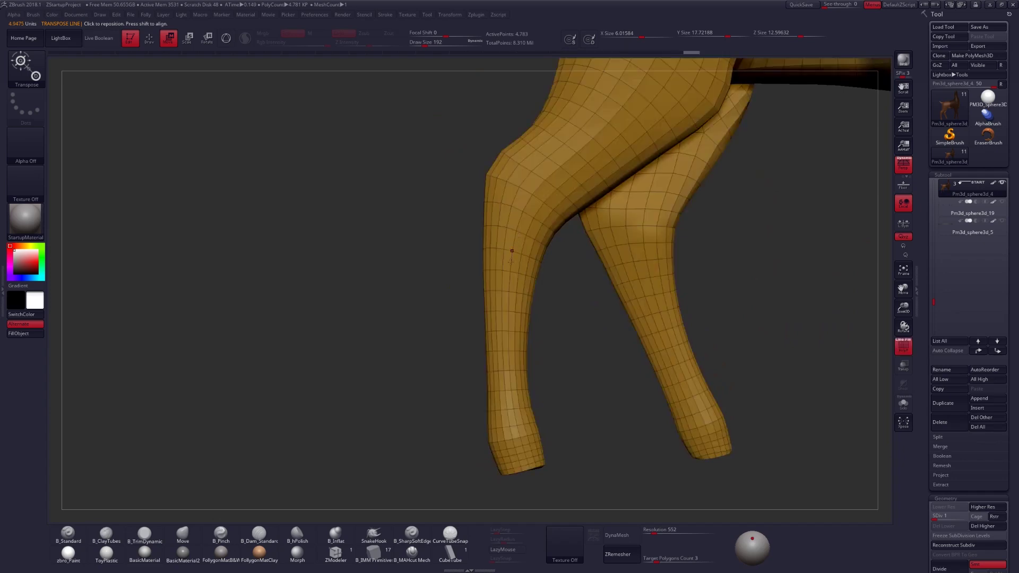
pyautogui.keyDown('alt'); pyautogui.moveTo(511, 250); pyautogui.dragTo(528, 309, button='right'); pyautogui.keyUp('alt')
pyautogui.moveTo(528, 309); pyautogui.dragTo(481, 270)
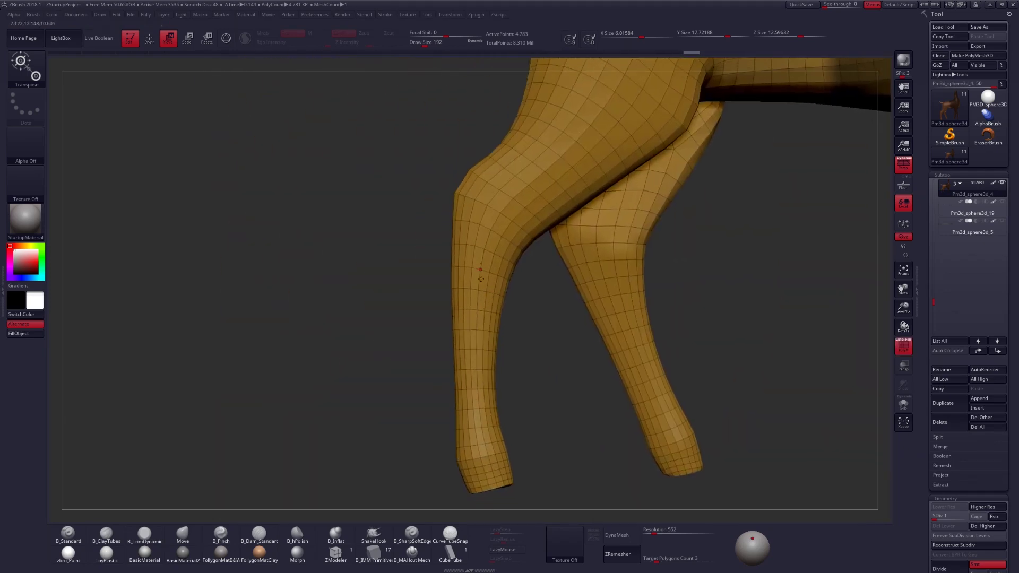
# Step: Topologically mask everything except one lower rear leg using the gizmo, and invert the mask onto that lower leg
pyautogui.click(226, 46)
pyautogui.keyDown('ctrl'); pyautogui.moveTo(481, 260); pyautogui.dragTo(482, 427); pyautogui.keyUp('ctrl')
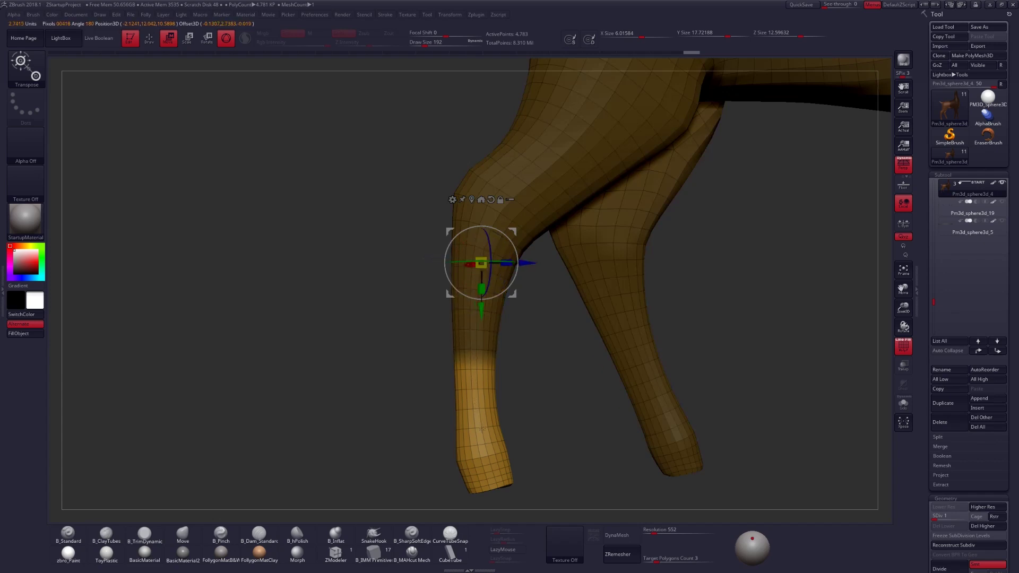
pyautogui.keyDown('ctrl'); pyautogui.click(481, 429); pyautogui.keyUp('ctrl')
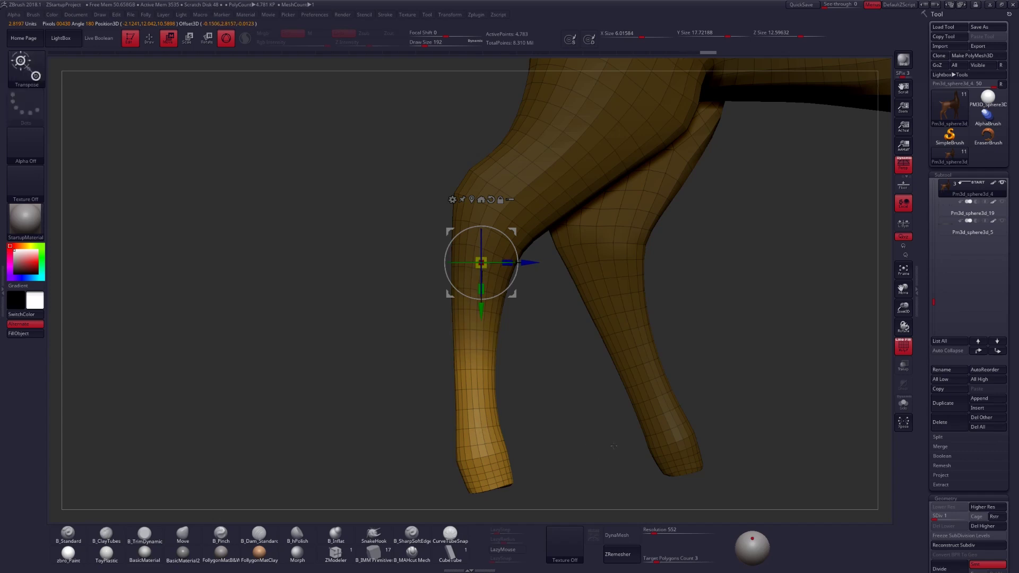
pyautogui.moveTo(661, 441)
pyautogui.keyDown('ctrl'); pyautogui.mouseDown(button='right')
pyautogui.moveTo(704, 428)
pyautogui.moveTo(547, 399)
pyautogui.mouseUp(button='right'); pyautogui.keyUp('ctrl')
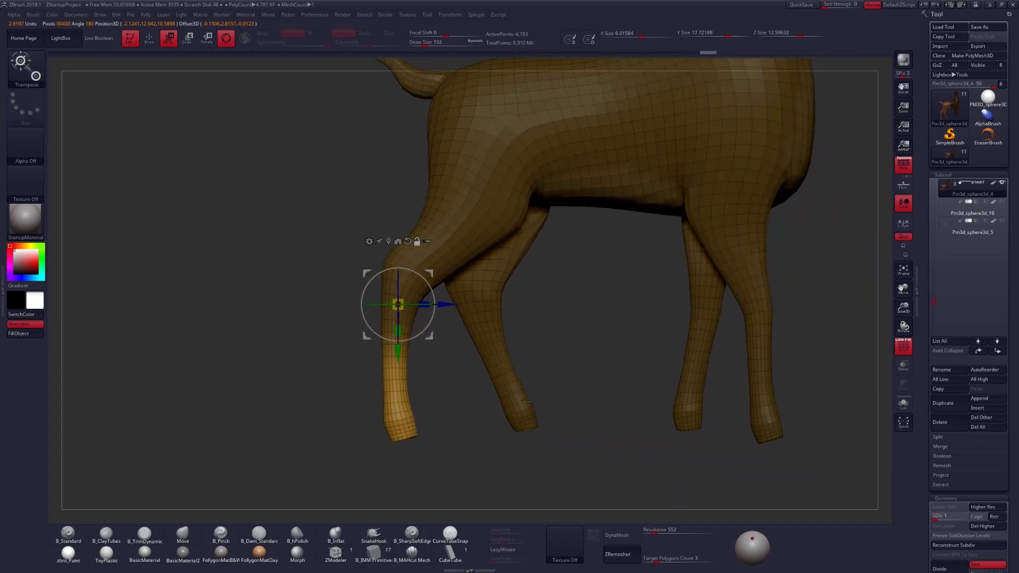
pyautogui.press('q')
pyautogui.keyDown('ctrl'); pyautogui.click(582, 343); pyautogui.keyUp('ctrl')
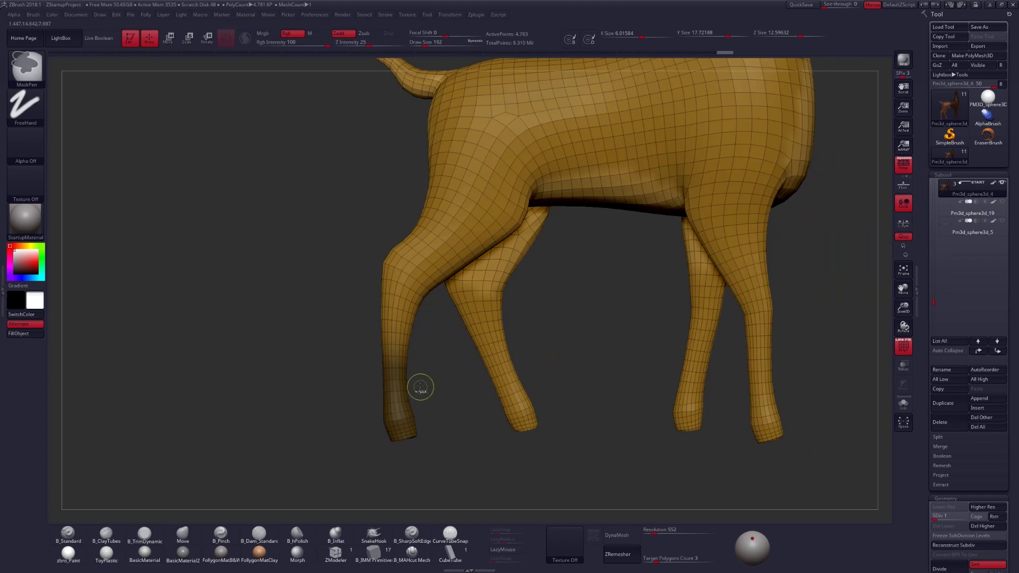
# Step: Turn the masked lower rear leg into its own polygroup and isolate it
pyautogui.hotkey('ctrl', 'w')
pyautogui.moveTo(451, 441); pyautogui.dragTo(568, 442, button='right')
pyautogui.moveTo(430, 380)
pyautogui.mouseDown(button='right')
pyautogui.moveTo(468, 377)
pyautogui.moveTo(402, 388)
pyautogui.moveTo(438, 344)
pyautogui.mouseUp(button='right')
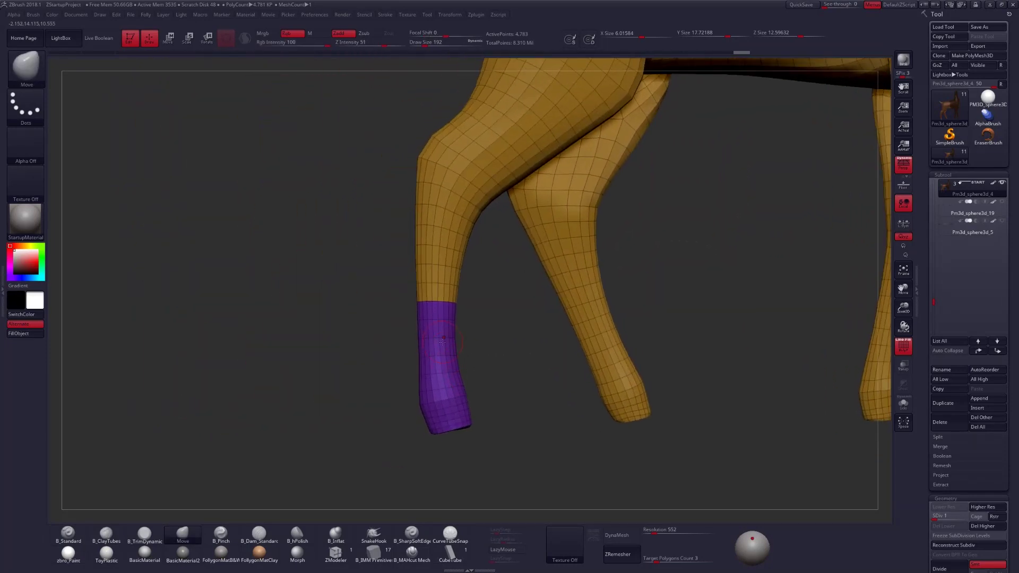
pyautogui.keyDown('ctrl'); pyautogui.keyDown('shift'); pyautogui.click(437, 344); pyautogui.keyUp('shift'); pyautogui.keyUp('ctrl')
# Step: Turn off the polyframe display and raise the isolated lower leg to subdivision level 6
pyautogui.moveTo(480, 424)
pyautogui.mouseDown()
pyautogui.moveTo(444, 420)
pyautogui.moveTo(478, 398)
pyautogui.mouseUp()
pyautogui.hotkey('shift', 'f')
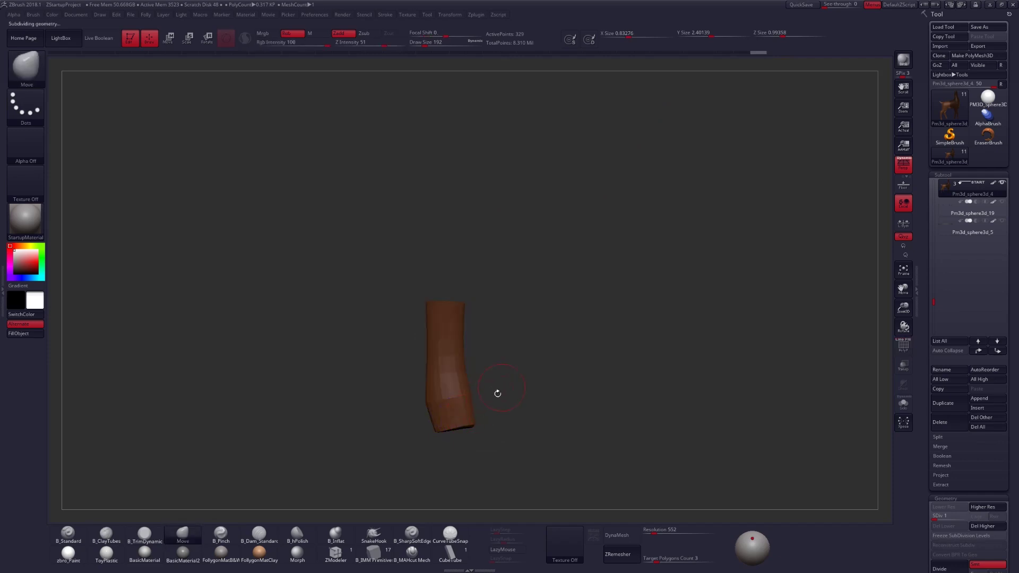
pyautogui.press('d')
pyautogui.press('d')
pyautogui.press('d')
pyautogui.press('d')
pyautogui.press('d')
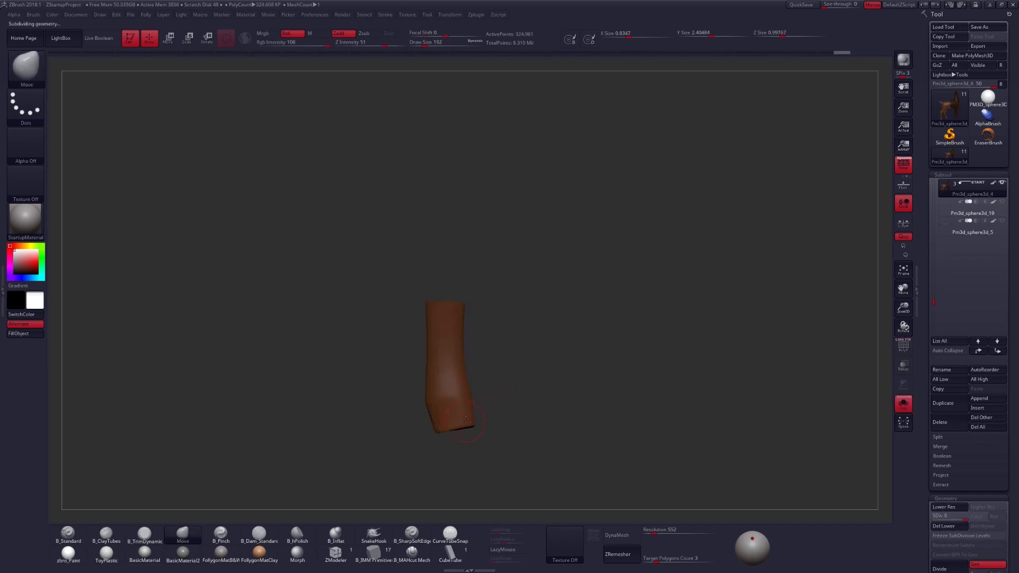